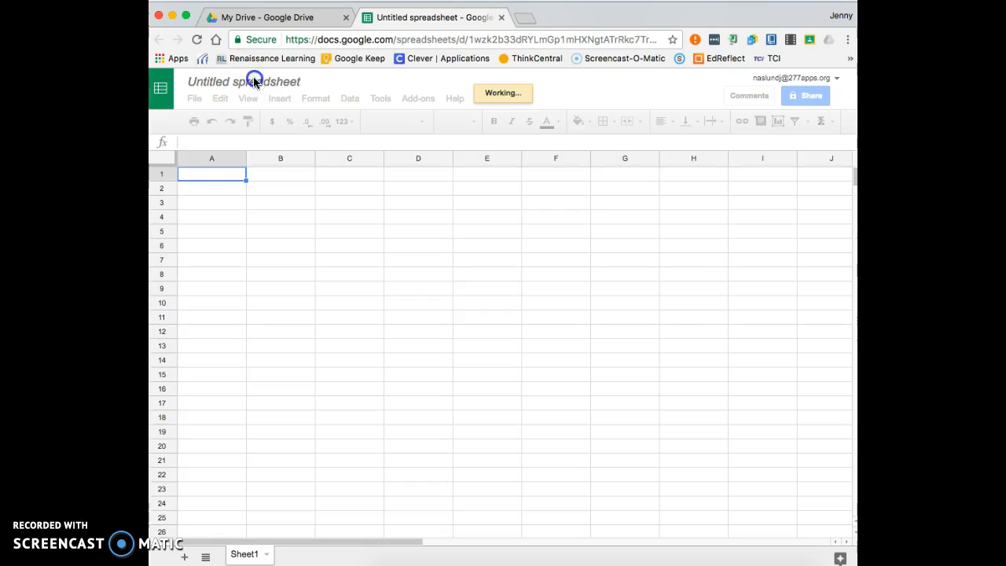
Rename the untitled spreadsheet as "Test Results".
click(254, 81)
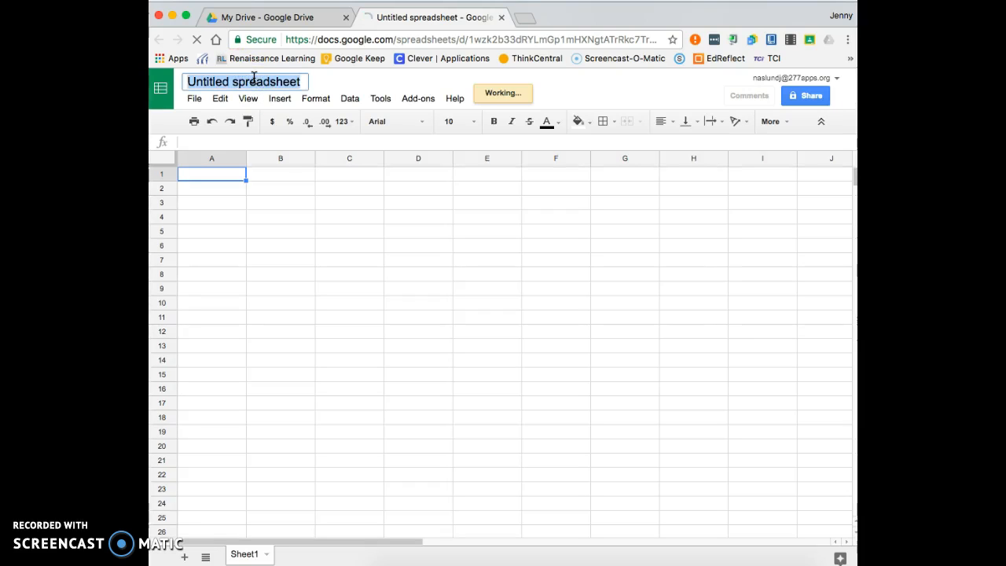
text(Test )
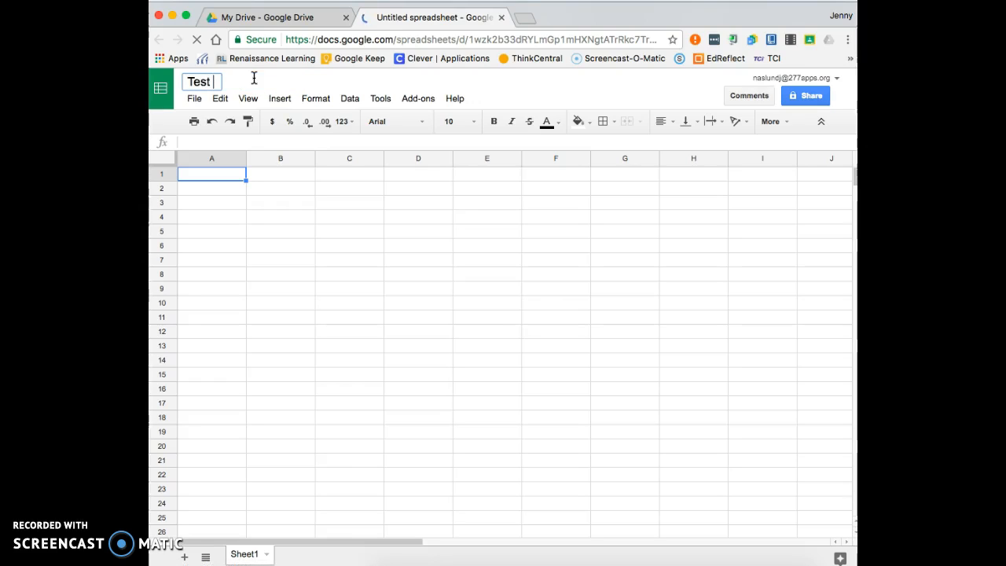
text(Results)
click(271, 212)
Fill A2:B6 with the five students' first names and their scores 5, 3, 5, 4 and 1.
click(201, 188)
click(200, 175)
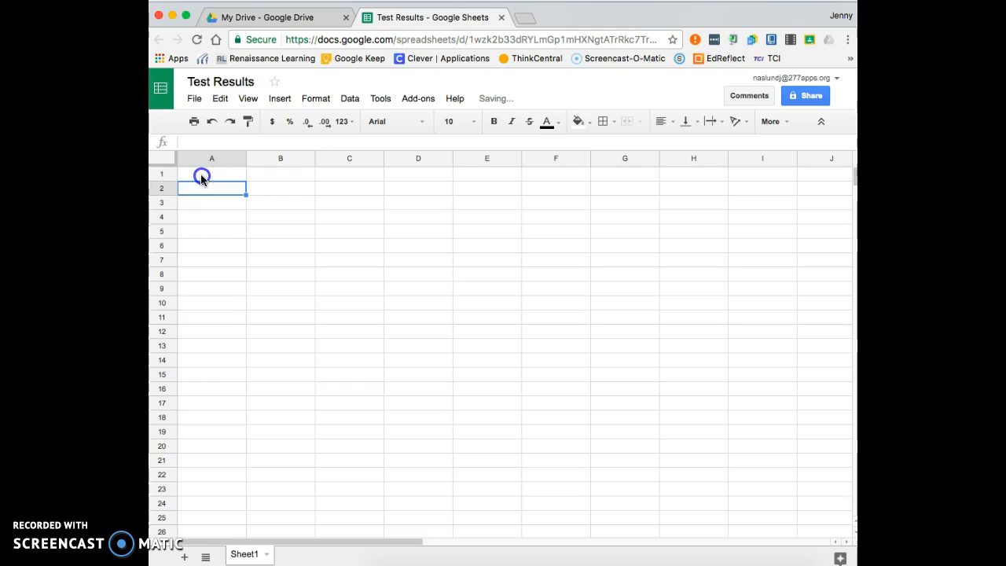
click(201, 188)
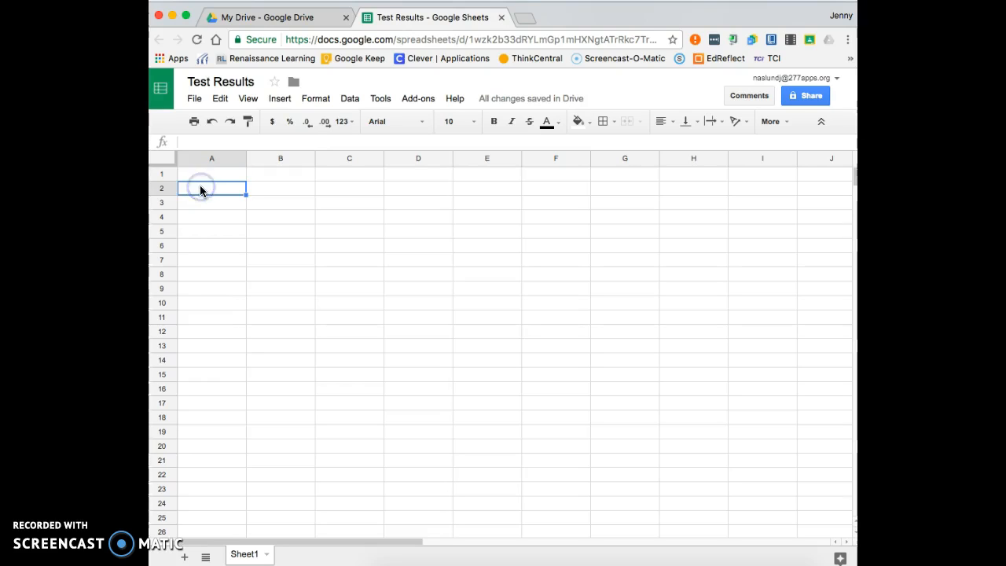
text(Joey	5 Jim	3 Molly	5 Ella	4 Tobby	1)
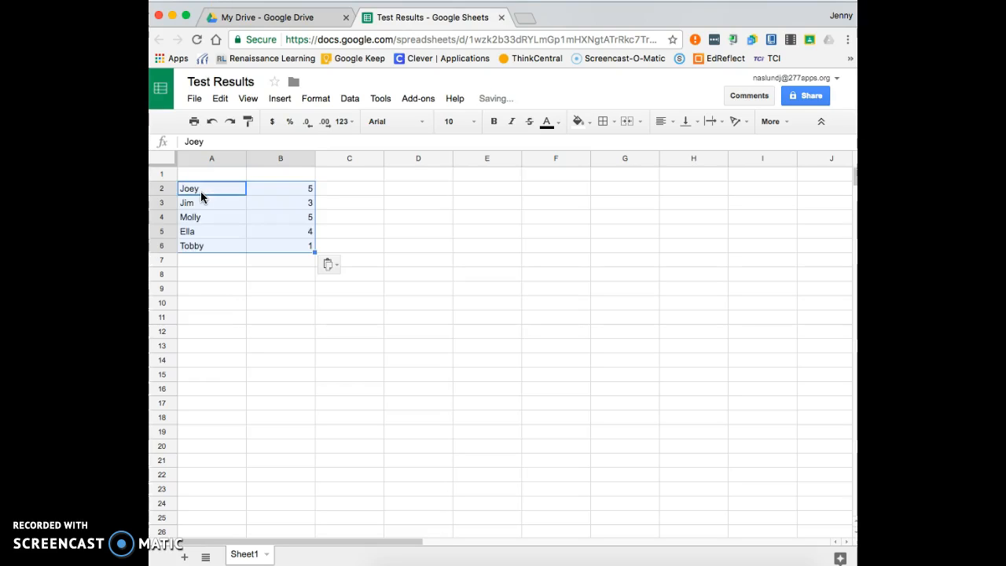
click(215, 280)
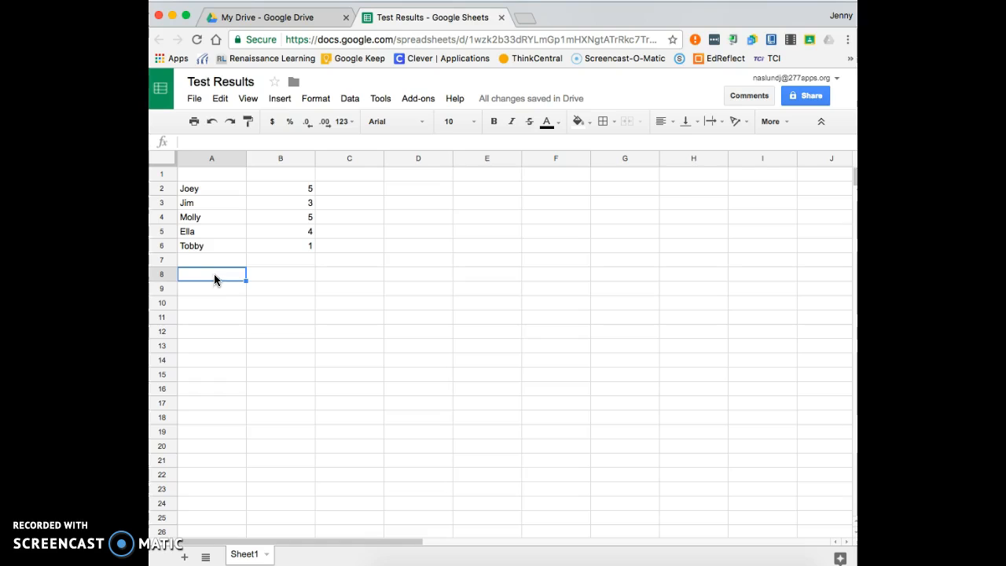
Center-align the contents of columns A and B horizontally.
click(206, 159)
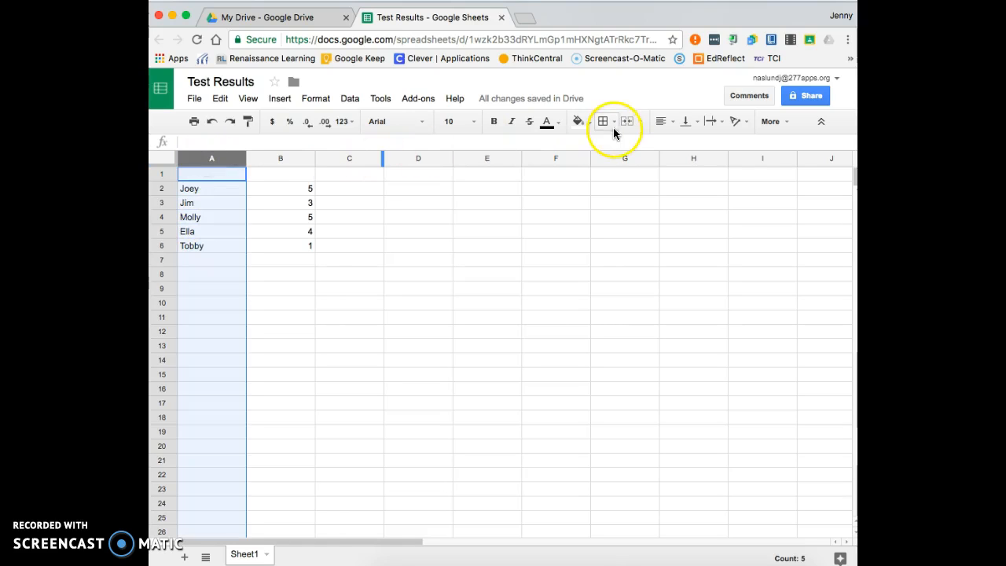
click(667, 123)
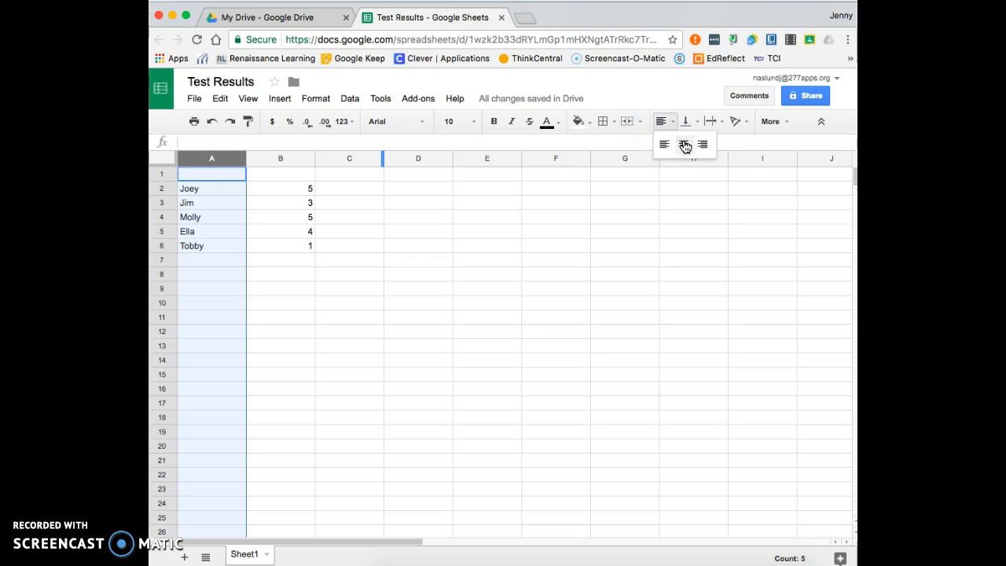
click(686, 145)
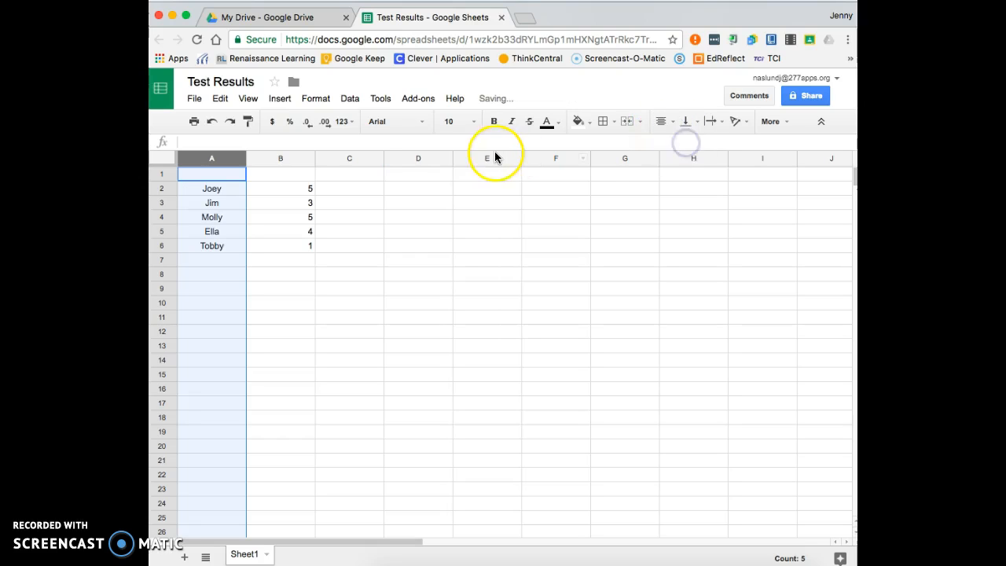
click(281, 158)
click(664, 122)
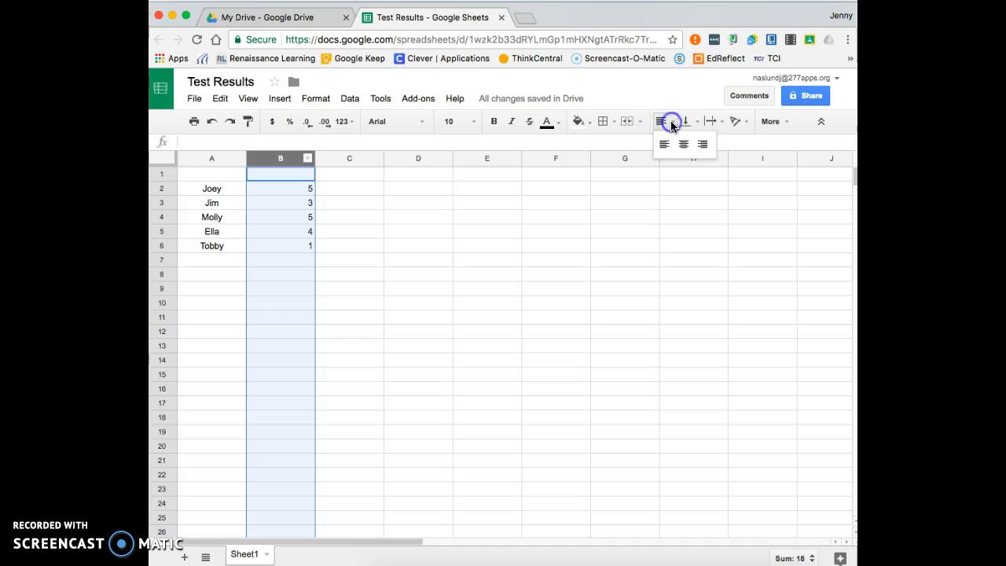
click(683, 146)
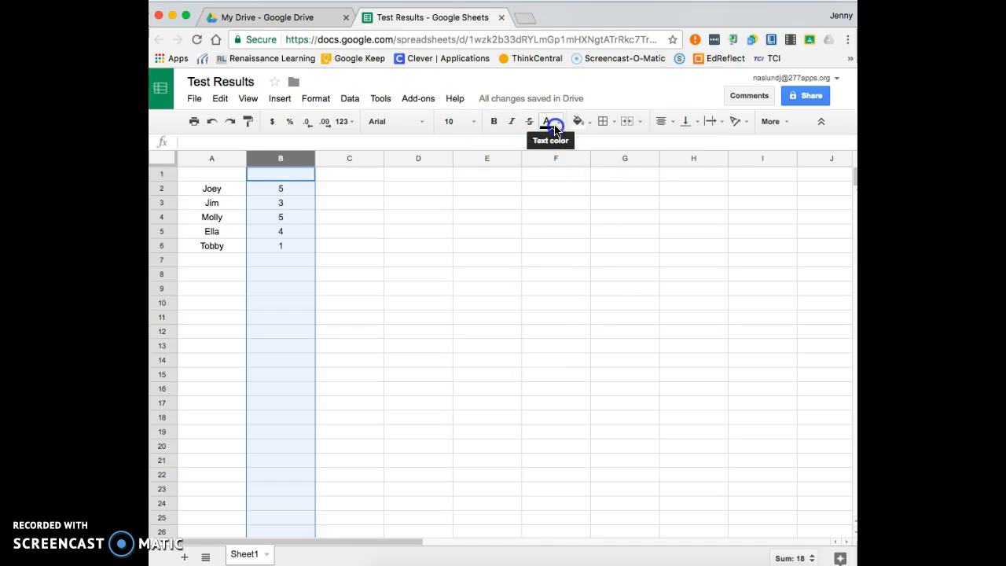
Review the available text color, font size, font and additional formatting and function options.
click(553, 126)
click(528, 124)
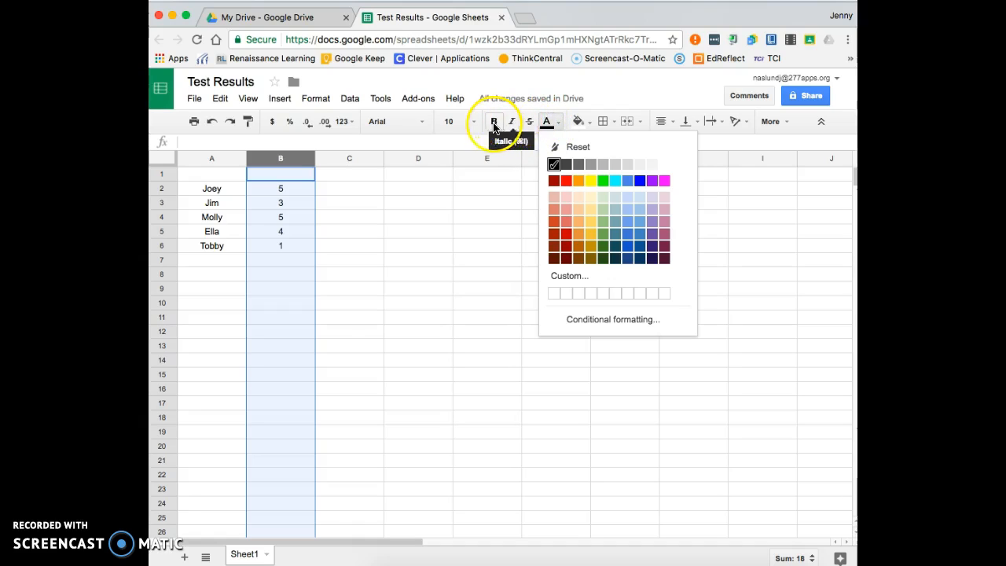
click(473, 123)
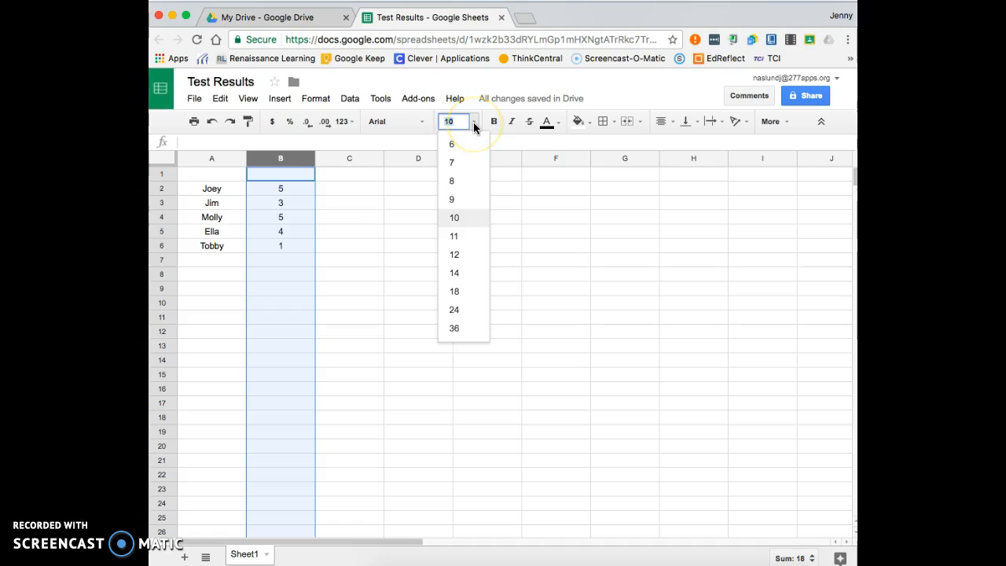
click(473, 123)
click(424, 124)
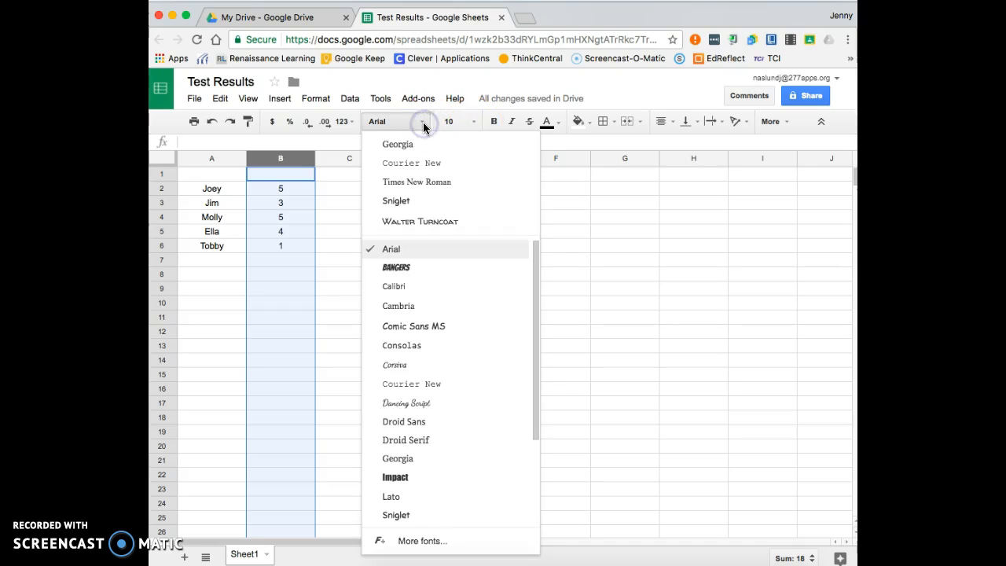
click(424, 124)
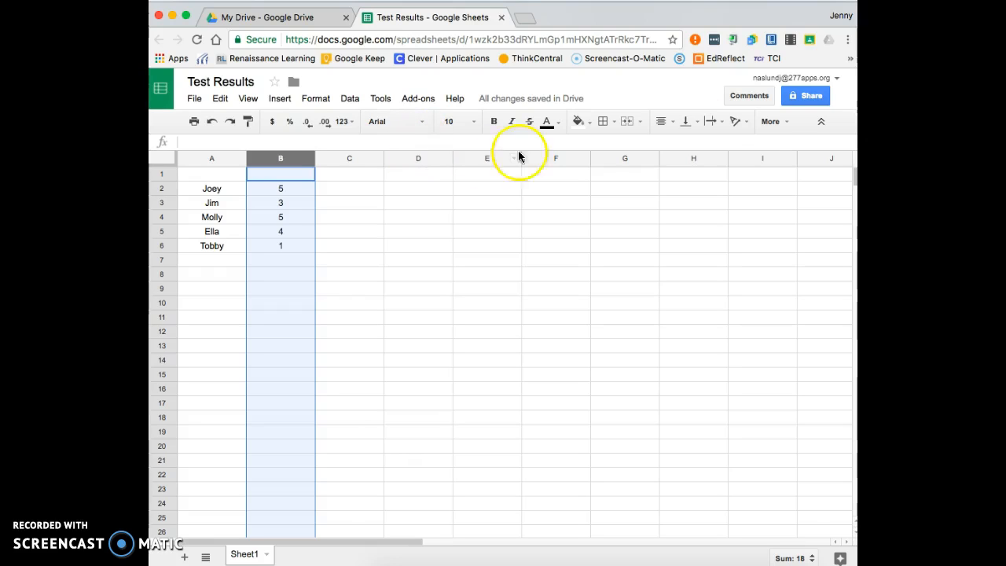
click(780, 121)
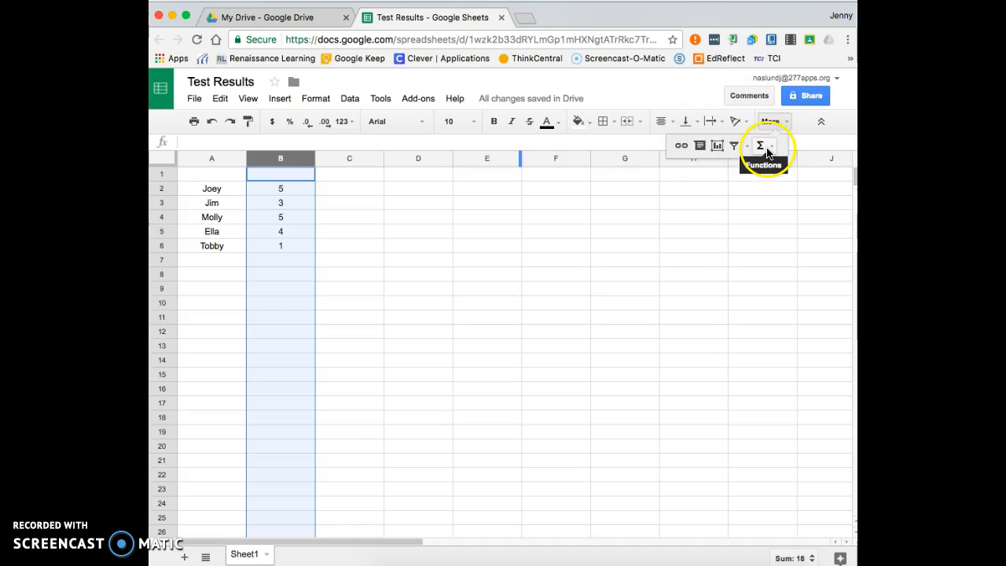
click(726, 188)
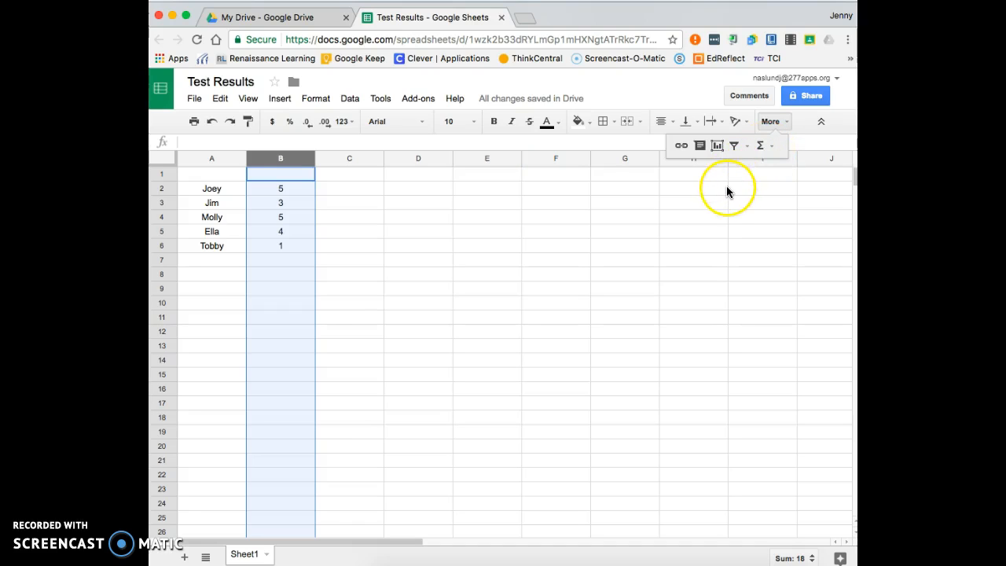
click(724, 189)
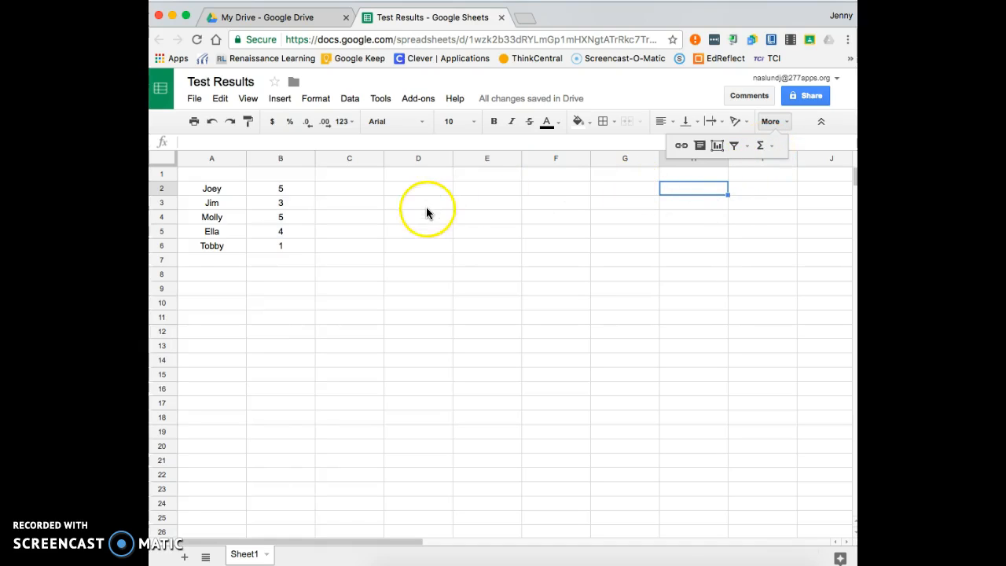
Apply all borders to the names and scores in A2:B6.
click(293, 243)
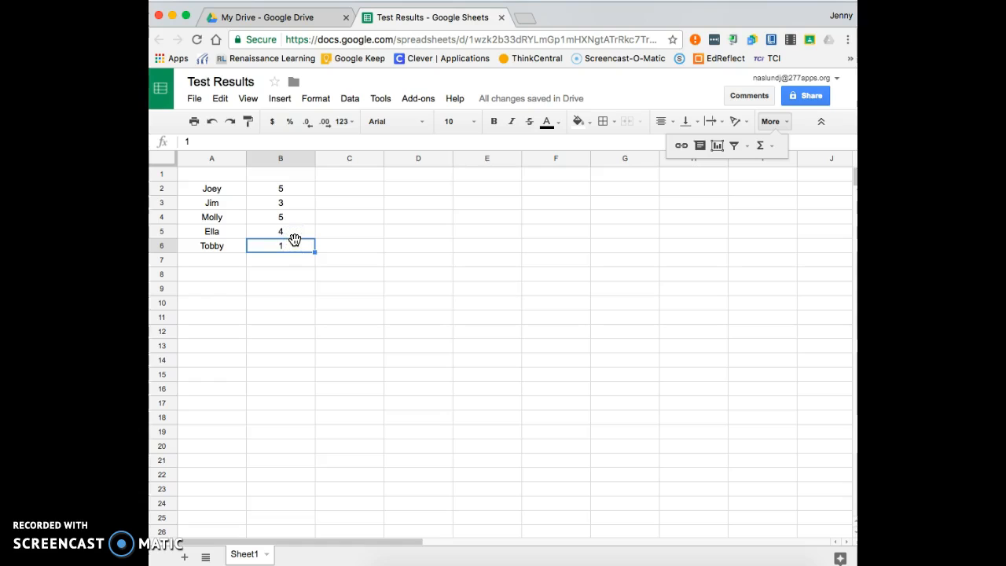
click(215, 194)
shift+click(215, 193)
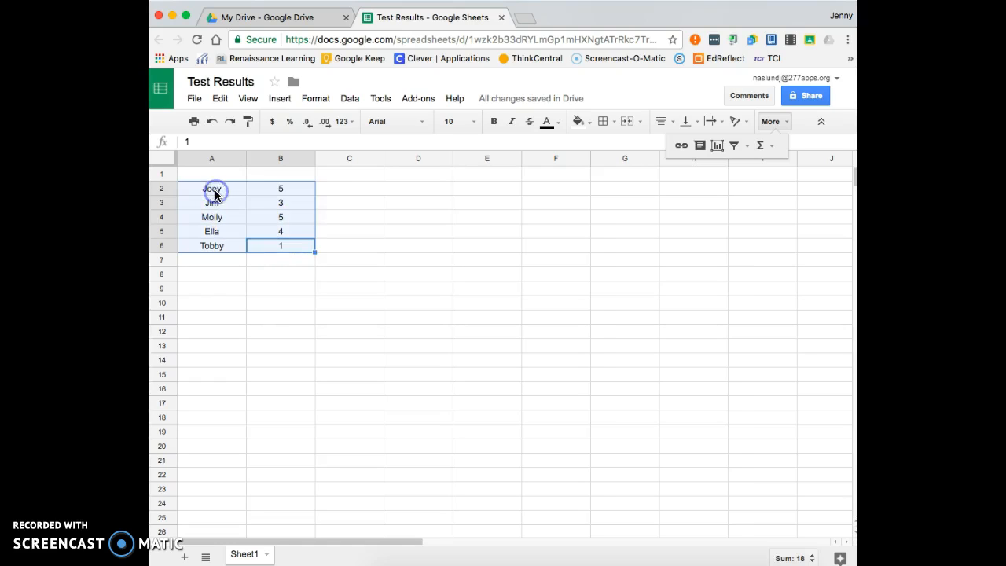
click(612, 125)
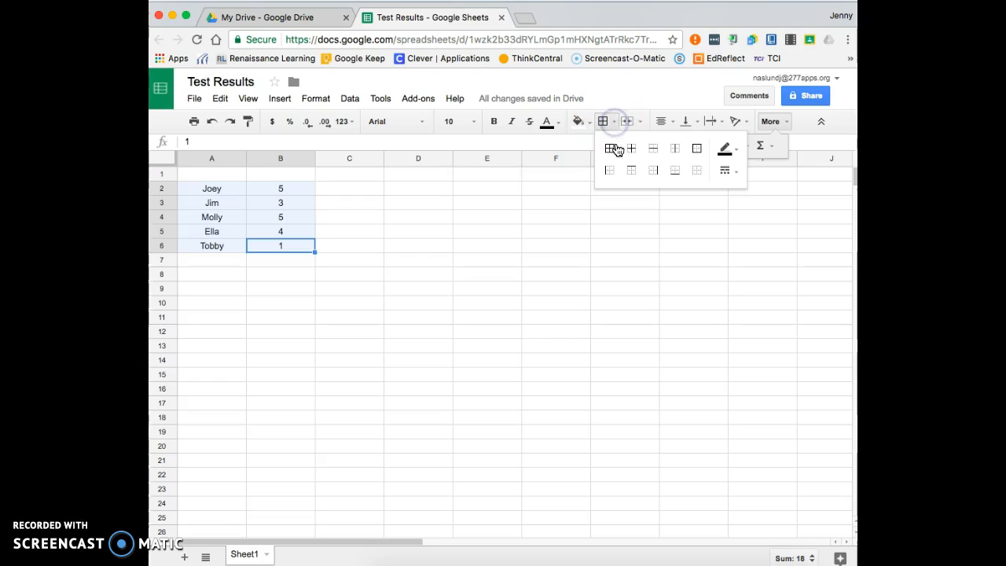
click(613, 149)
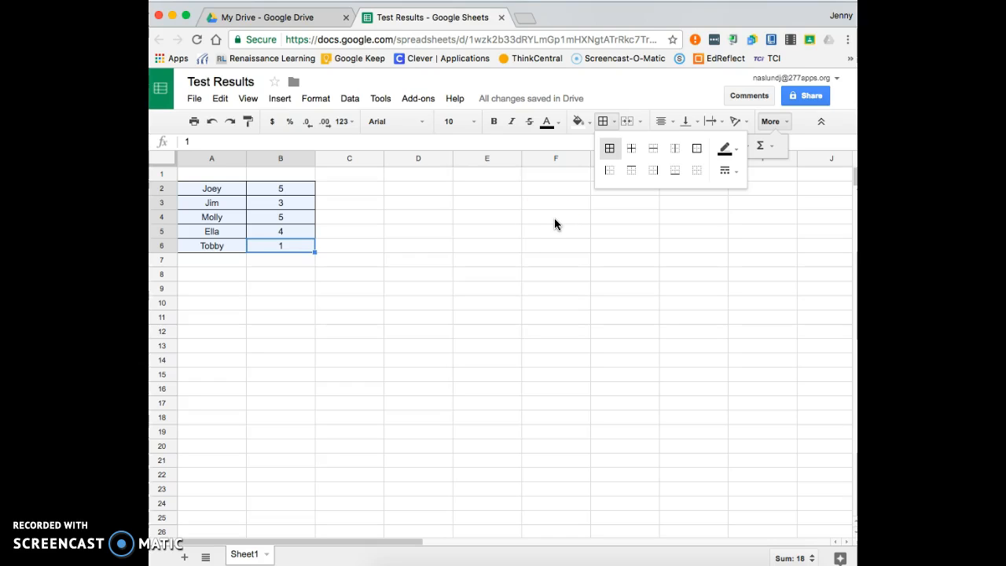
click(489, 247)
Insert one blank column to the left of the scores column B.
click(277, 152)
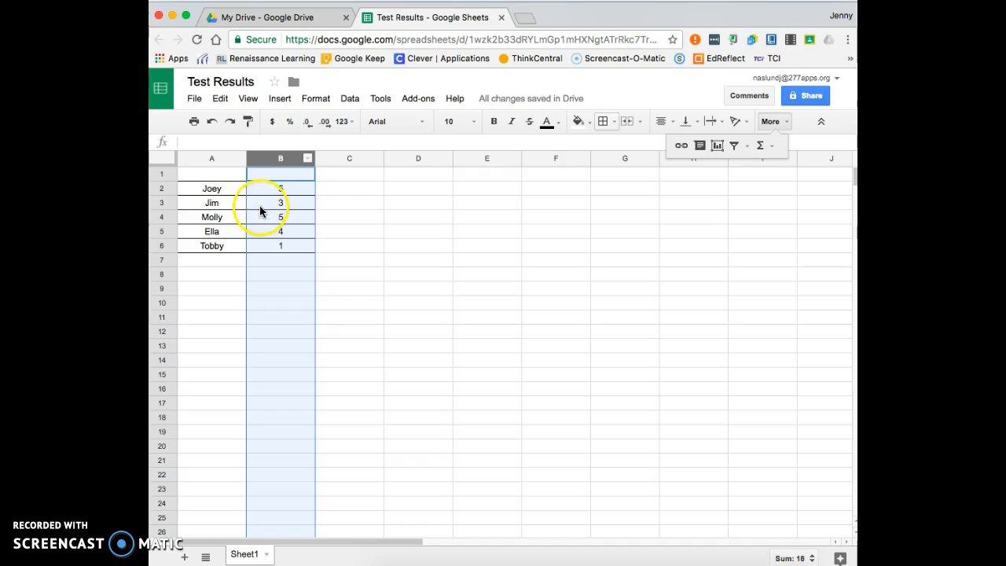
right_click(276, 161)
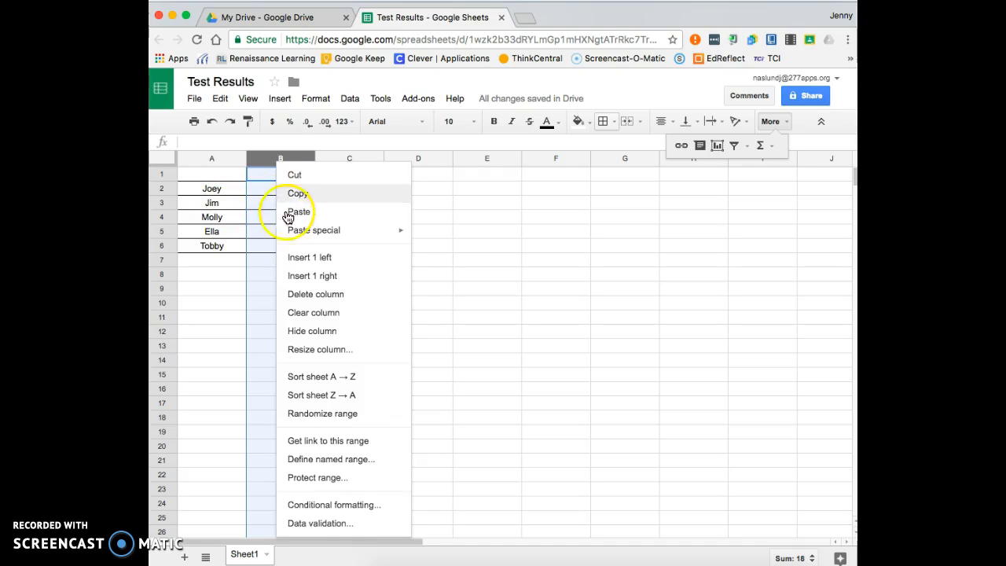
click(299, 258)
click(290, 281)
click(285, 192)
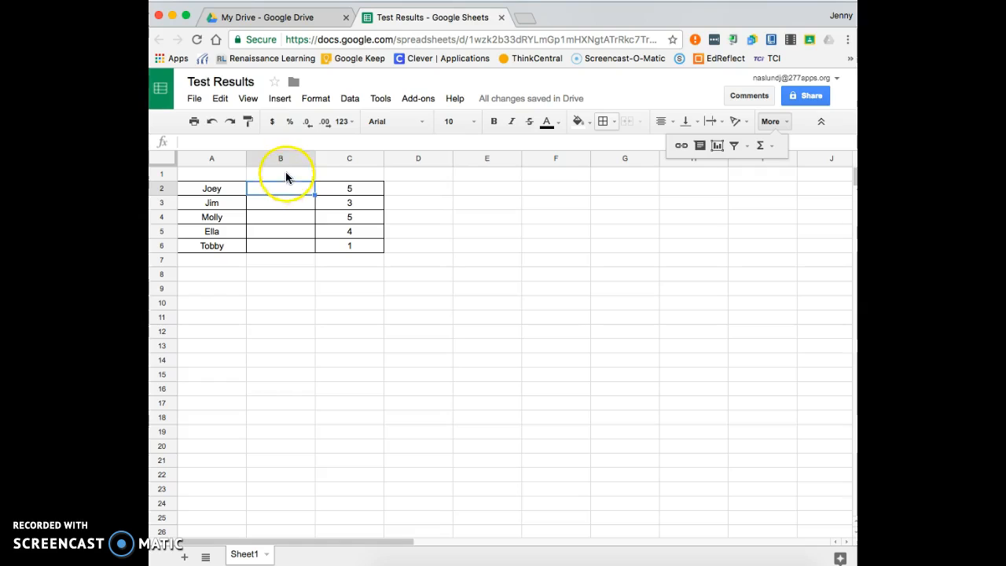
Delete the blank column B between the names and the scores.
click(290, 157)
right_click(290, 157)
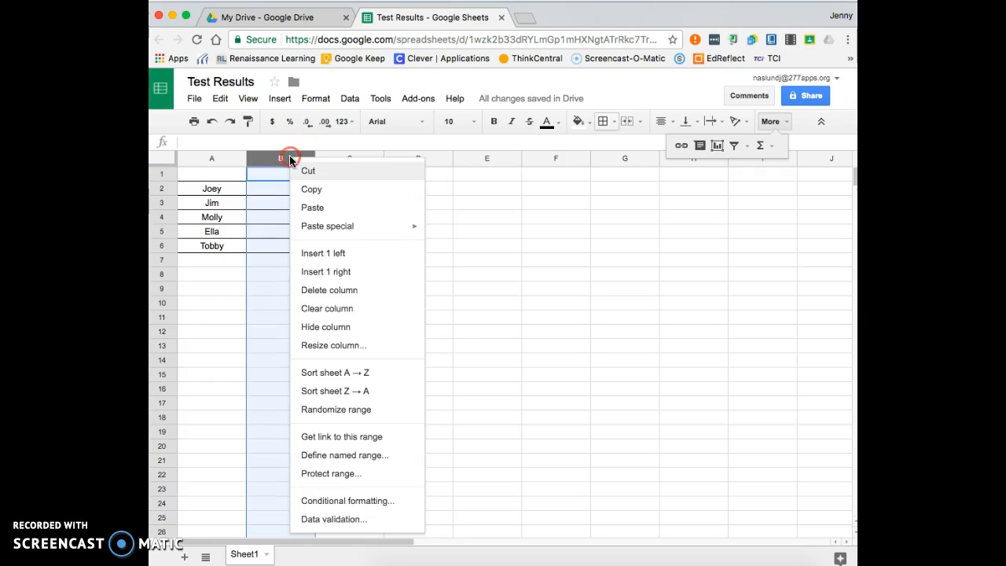
click(311, 291)
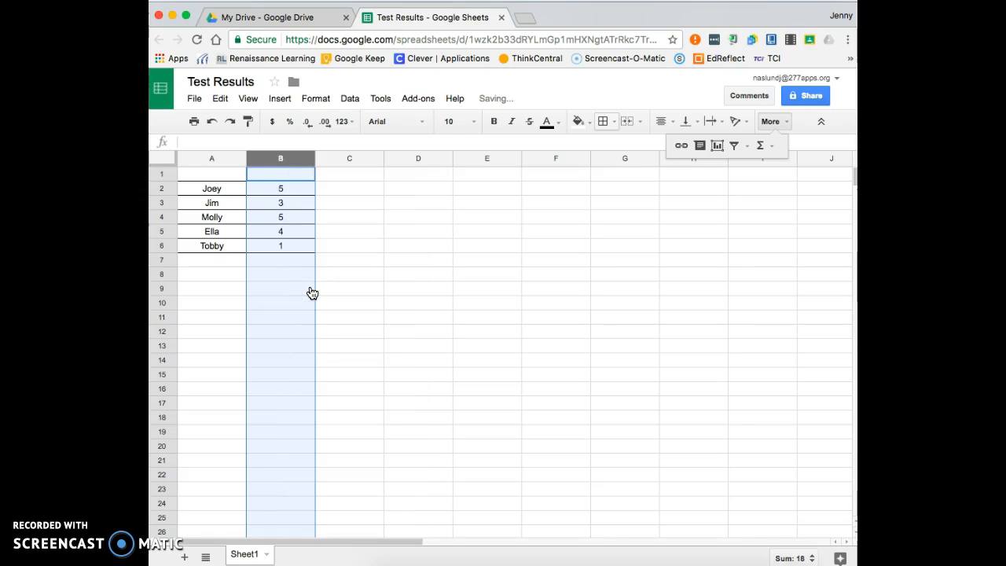
Insert one blank row below row 5.
click(162, 230)
right_click(166, 230)
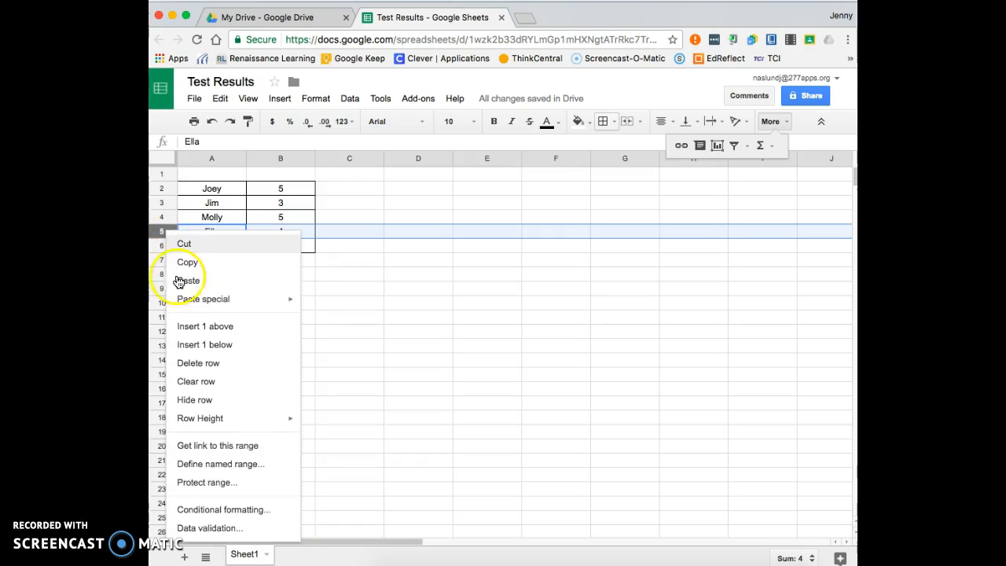
click(196, 347)
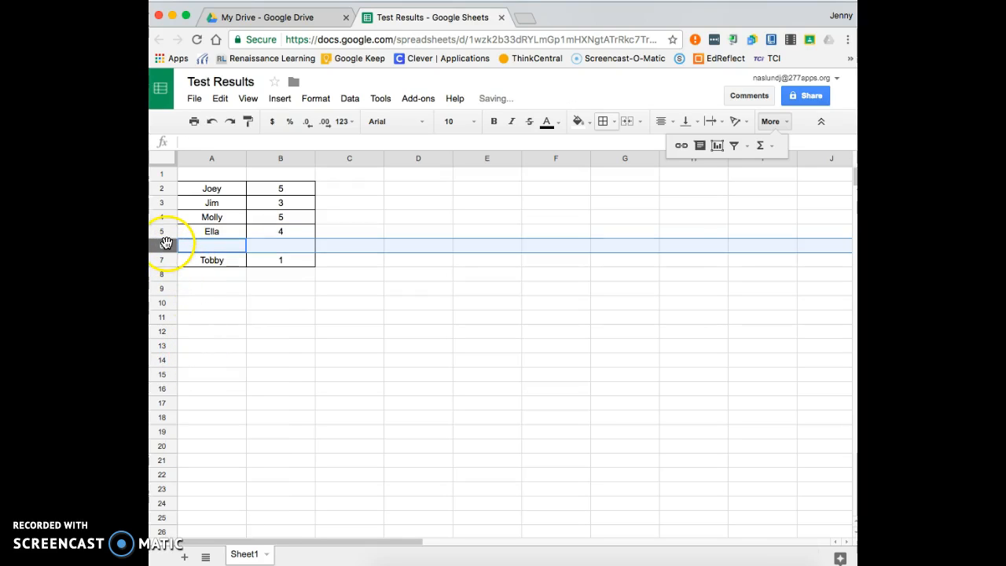
Delete the blank row 6 from the table.
right_click(166, 243)
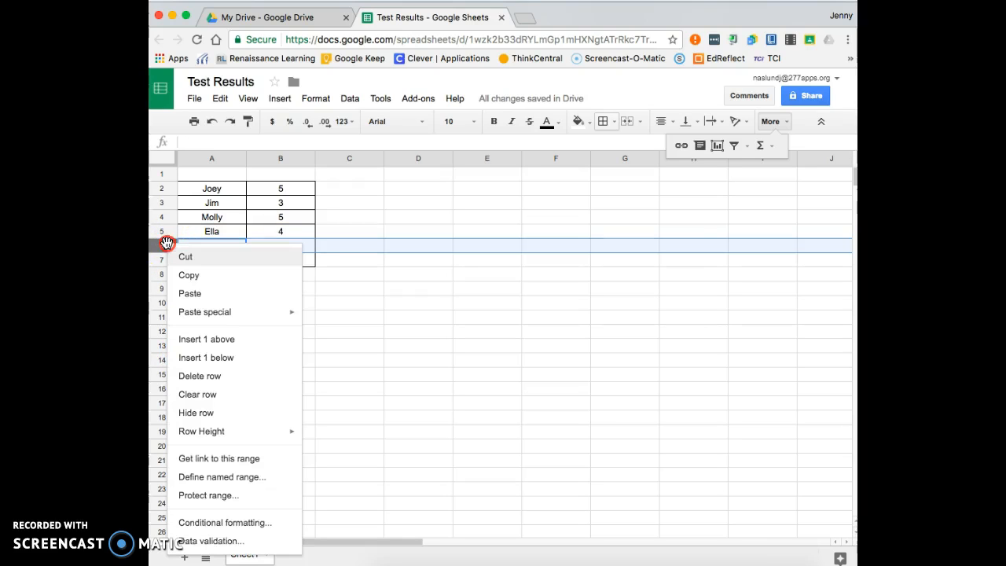
click(200, 377)
click(284, 331)
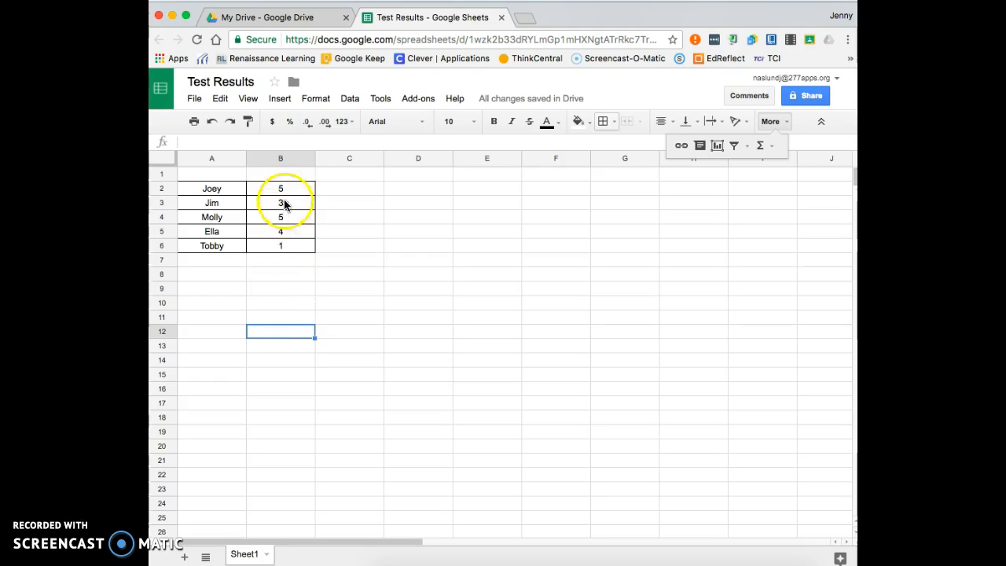
Total the scores in B2:B6 with the SUM function in cell B7.
click(287, 260)
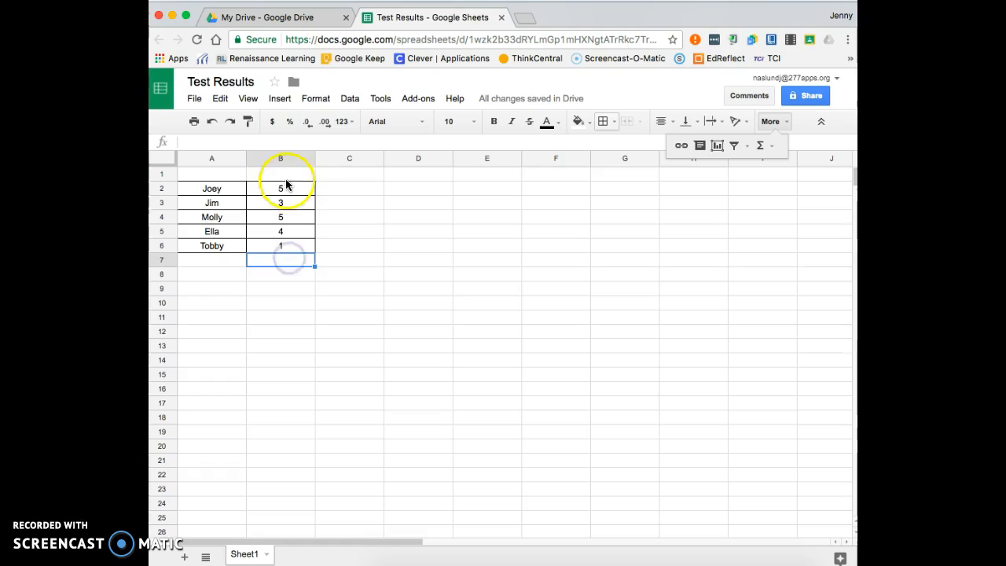
click(772, 146)
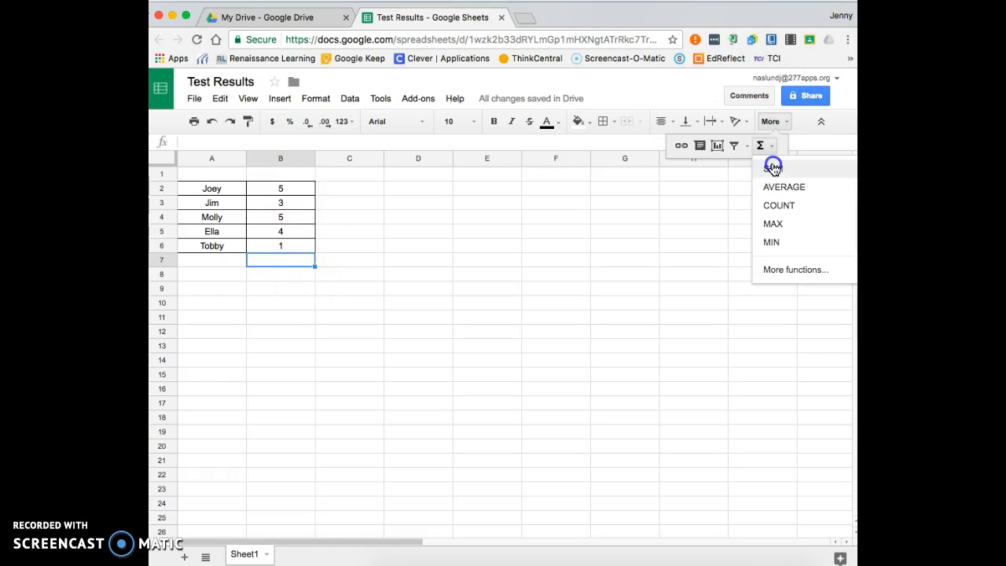
click(773, 165)
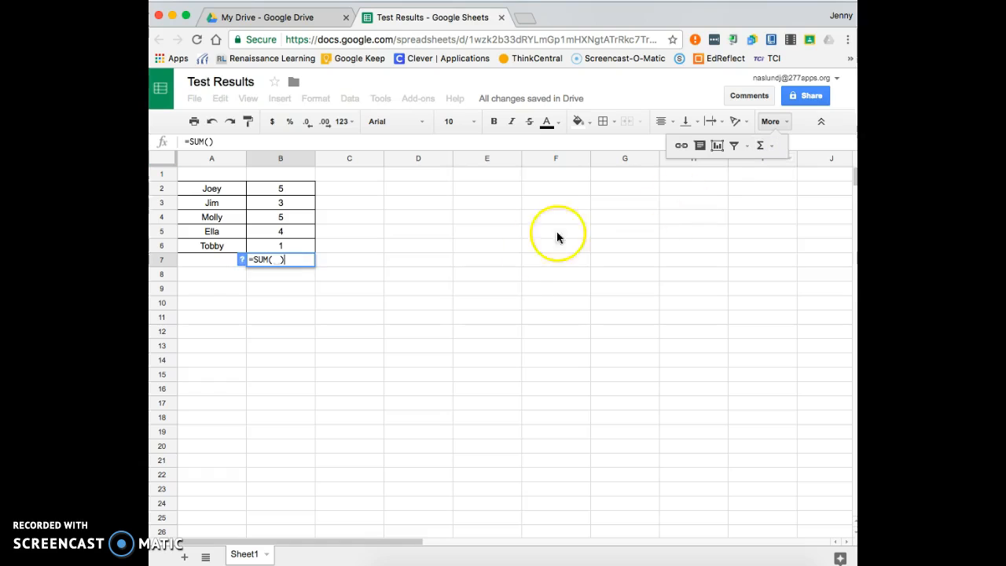
click(290, 190)
drag(290, 191, 280, 247)
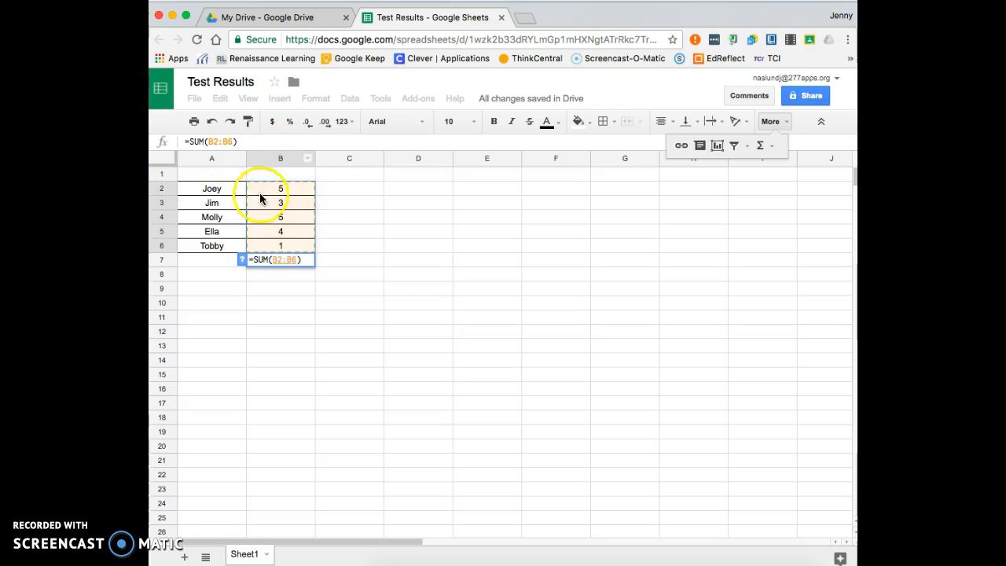
key(Return)
Calculate the average of the scores in B2:B6 with the AVERAGE function in cell B8.
click(284, 269)
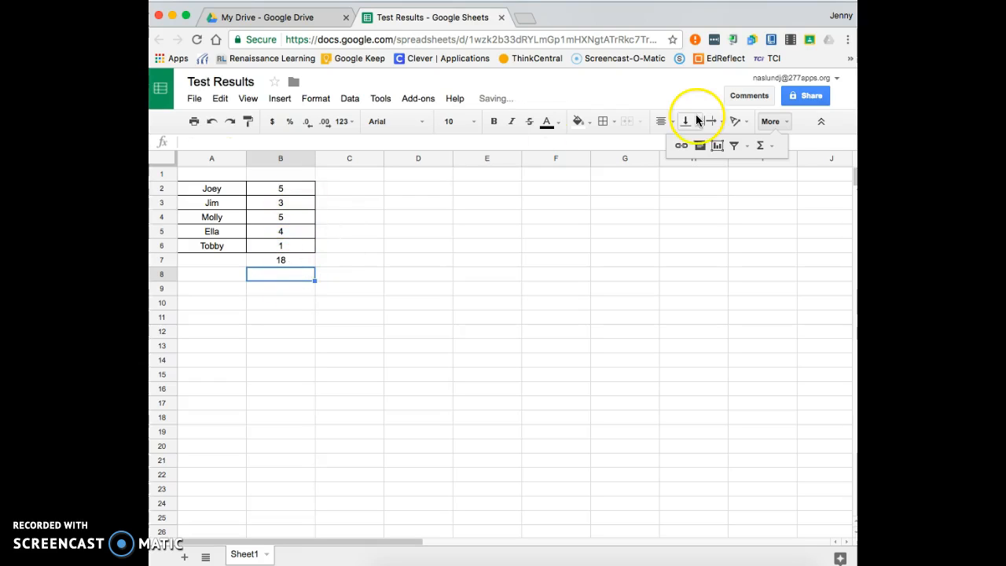
click(768, 149)
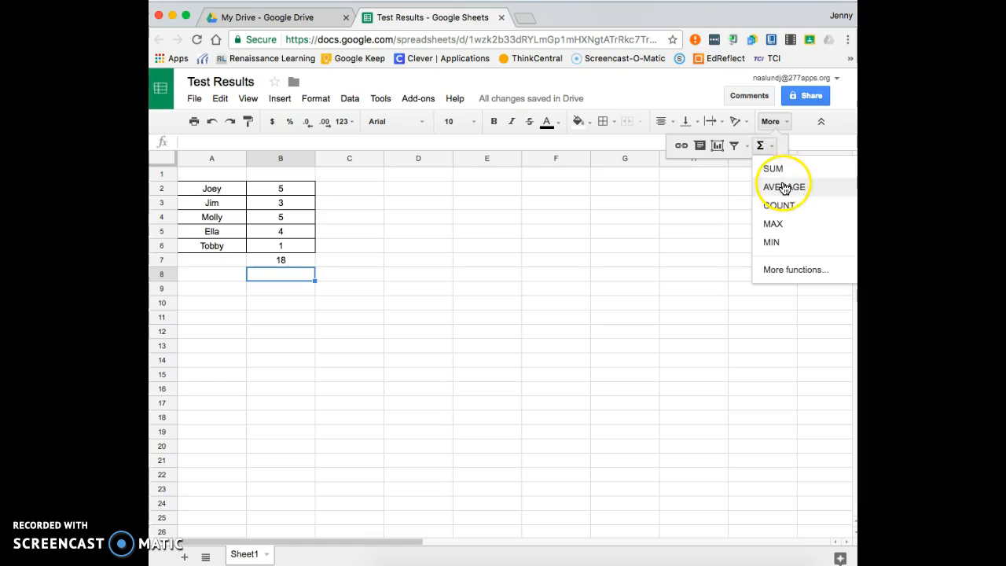
click(782, 184)
click(292, 188)
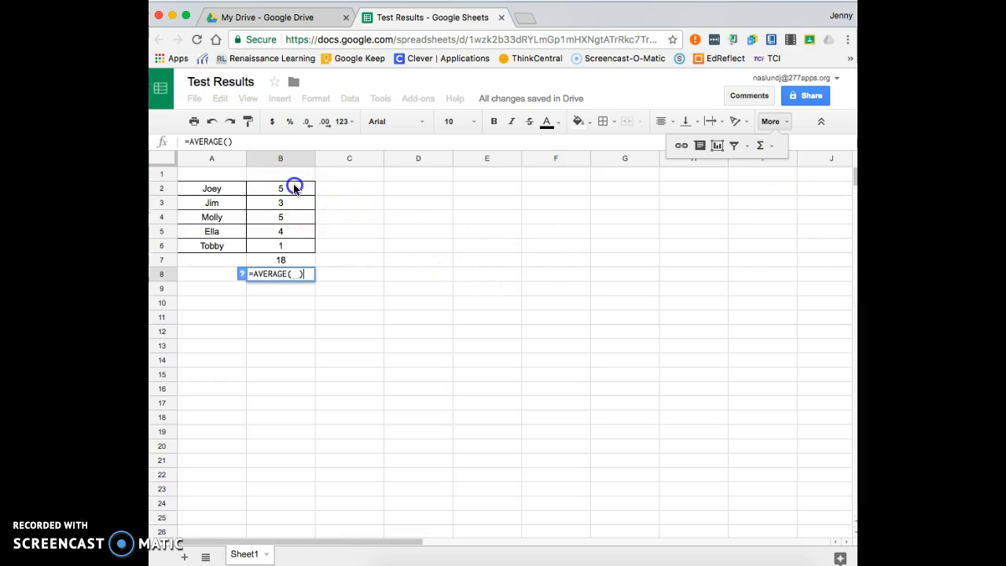
shift+click(287, 246)
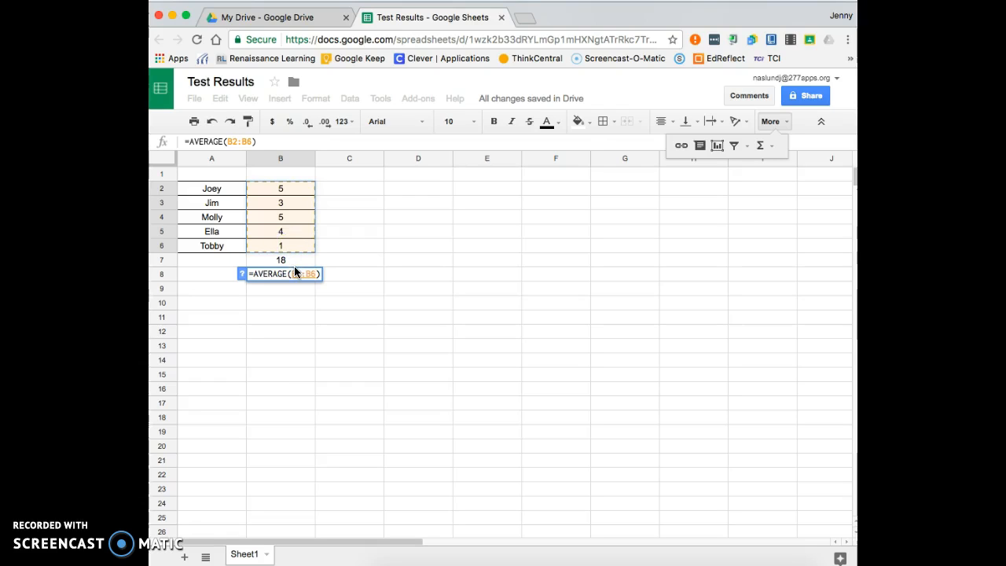
key(Return)
Clear the average in cell B8 and the sum in cell B7.
click(288, 268)
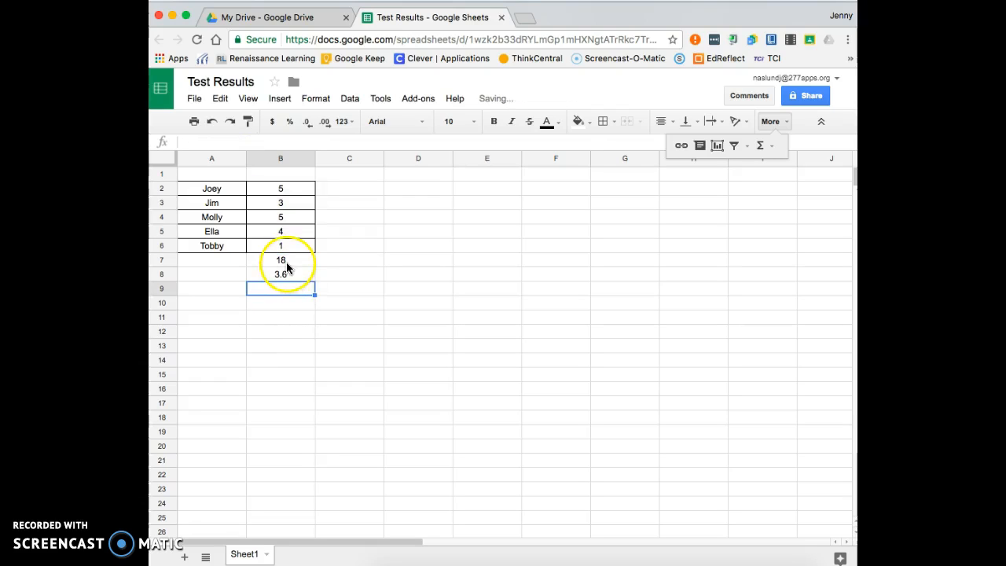
key(BackSpace)
click(286, 259)
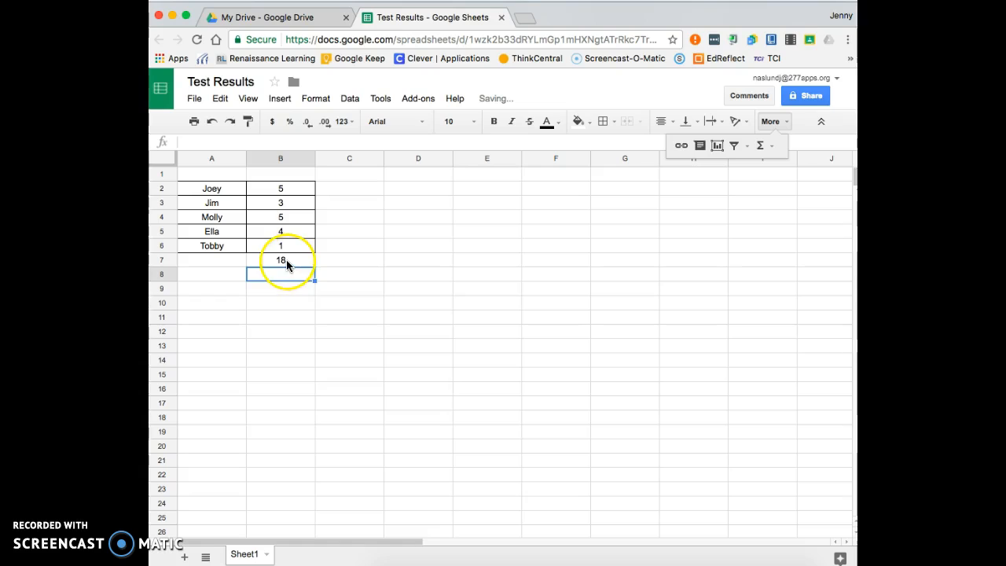
key(BackSpace)
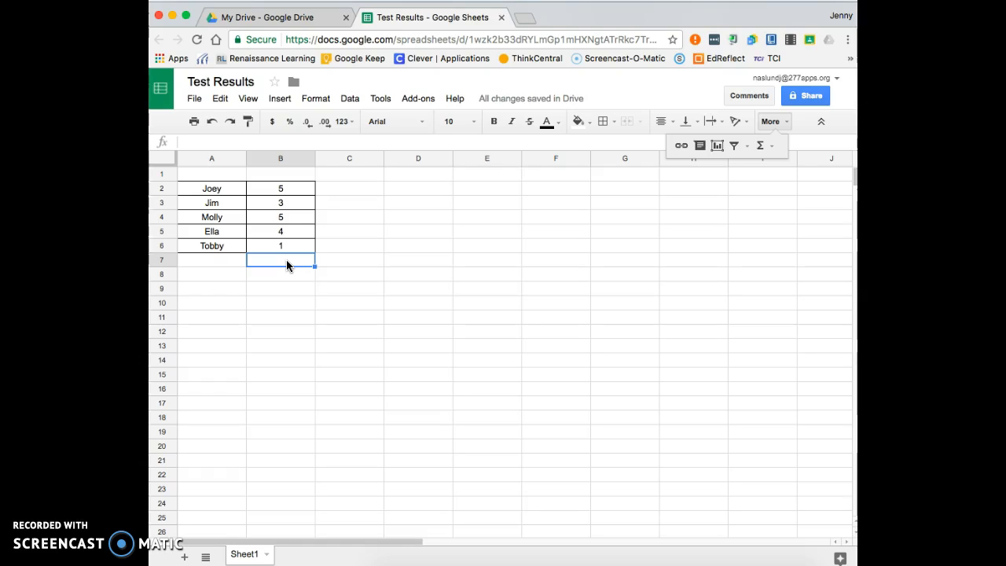
Rename Sheet1 as First Period.
click(254, 552)
double_click(254, 554)
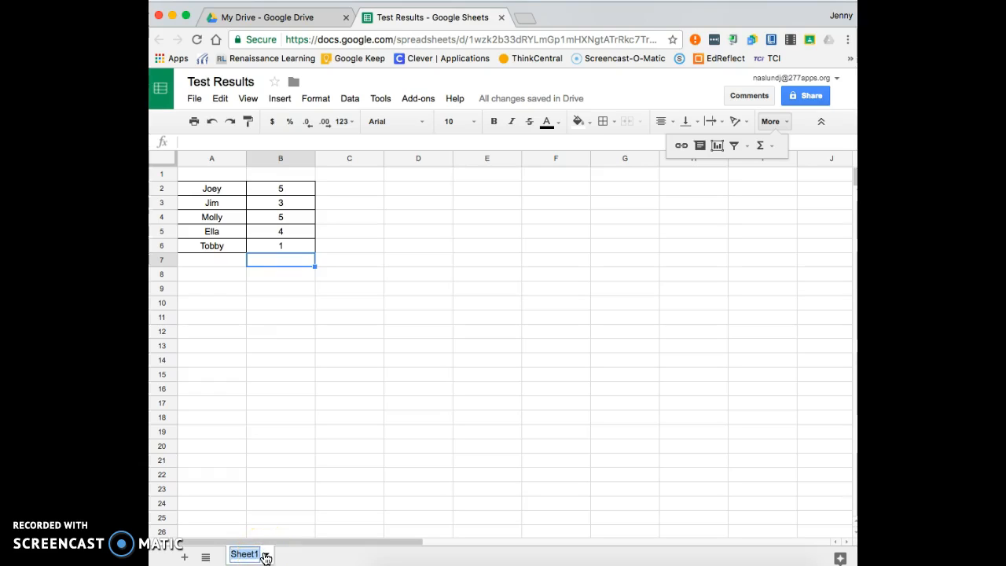
text(First Period)
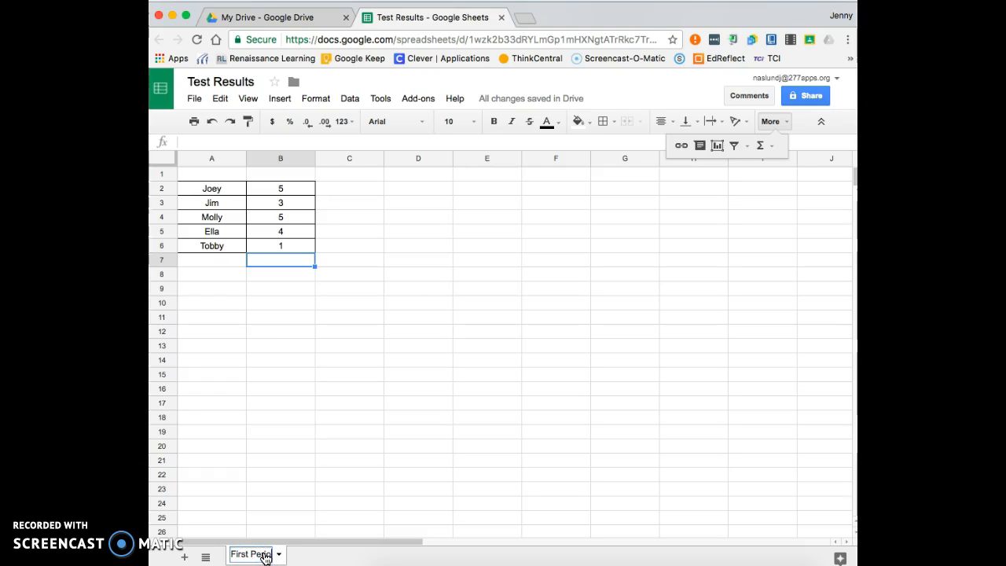
Add a new sheet named Second Period and return to the First Period sheet.
click(184, 557)
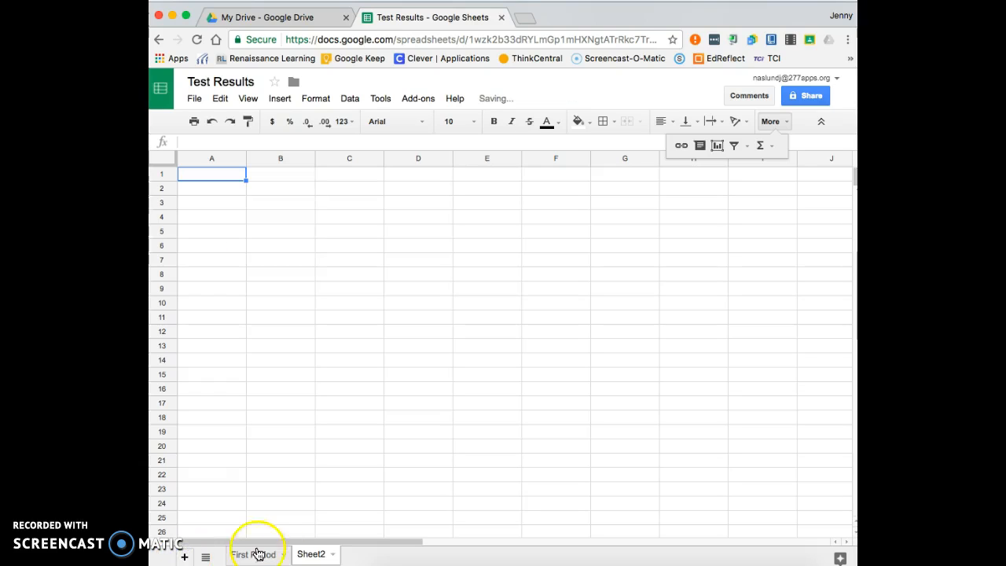
double_click(313, 554)
text(Second Per)
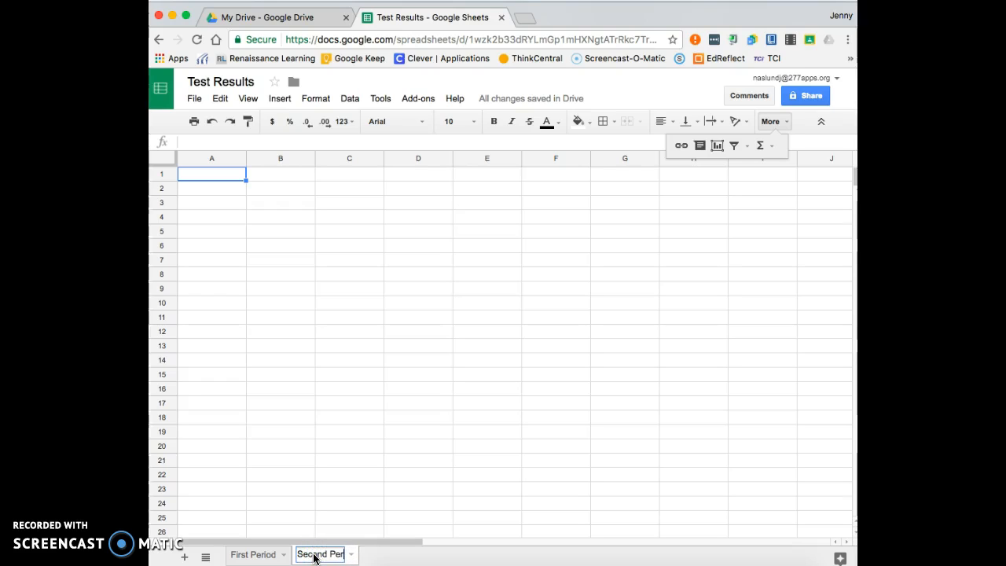
text(iod)
click(250, 555)
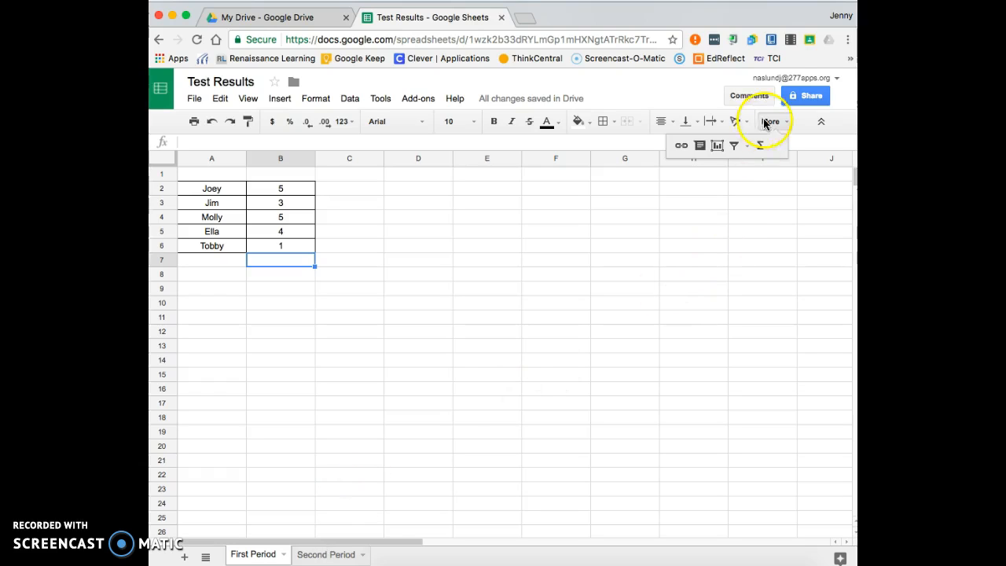
Start sharing the spreadsheet and add a suggested contact as a collaborator by entering part of the contact's name.
click(817, 95)
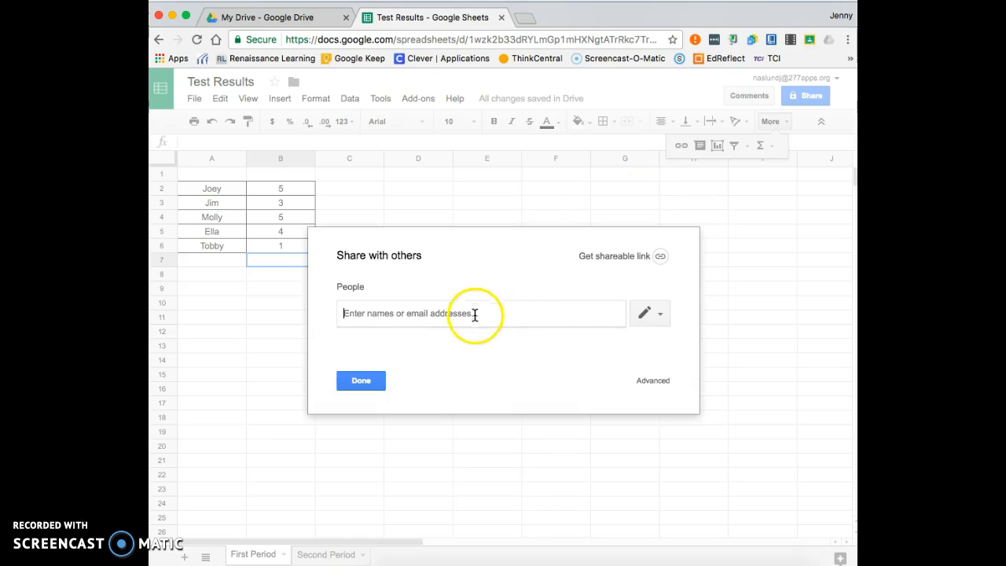
text(trons)
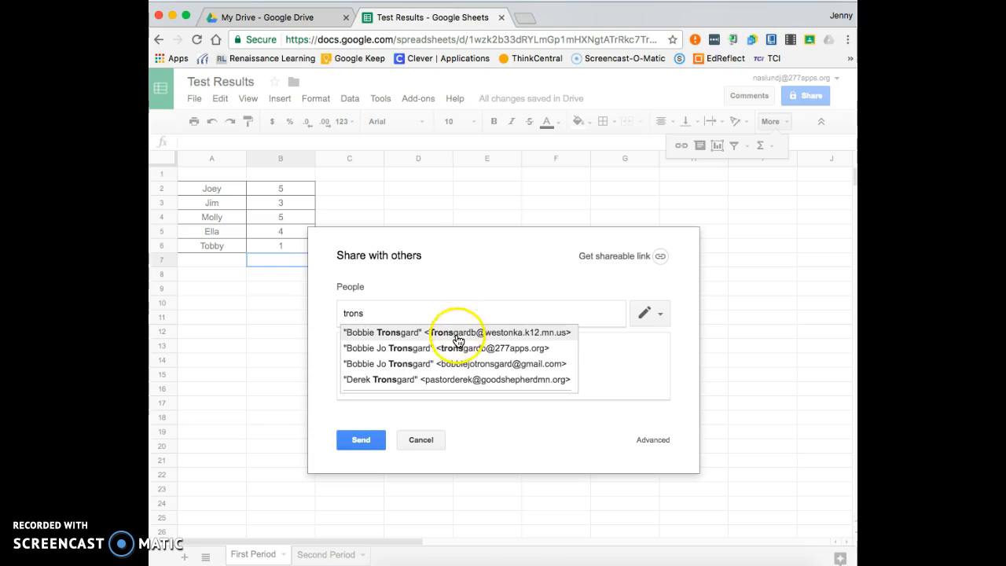
click(470, 333)
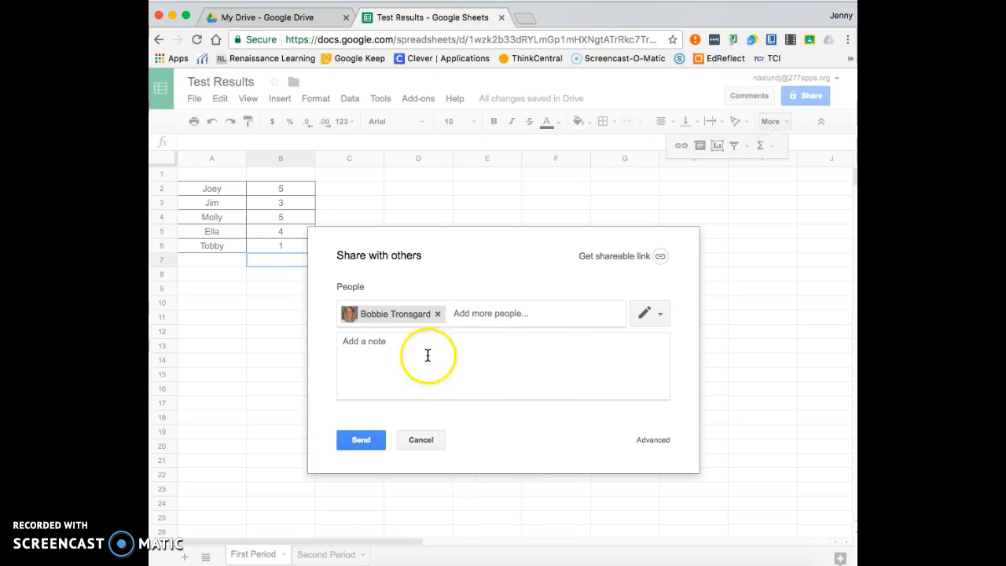
click(381, 441)
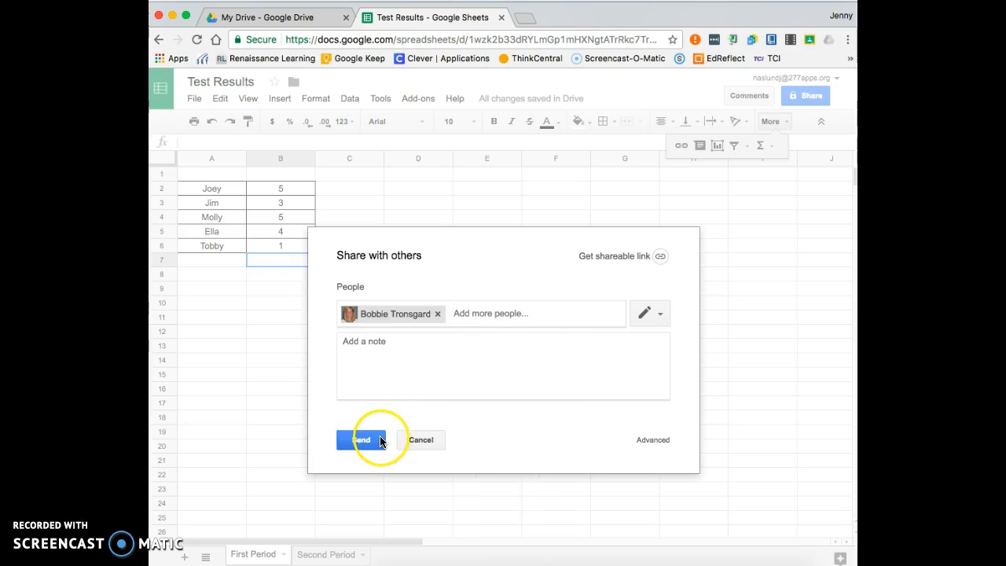
Review the collaborator's permission options, cancel the invitation and close the sharing settings.
click(651, 313)
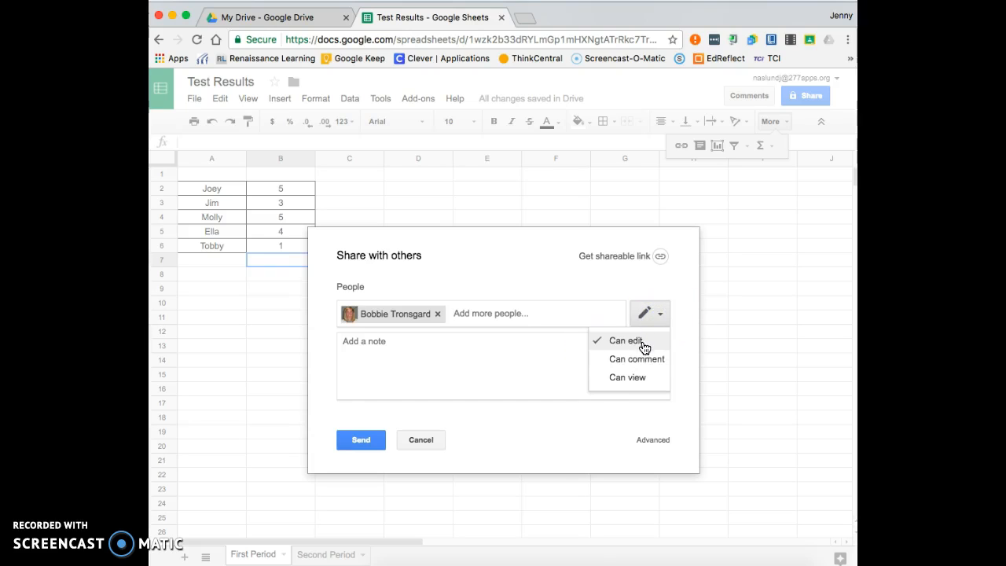
click(624, 382)
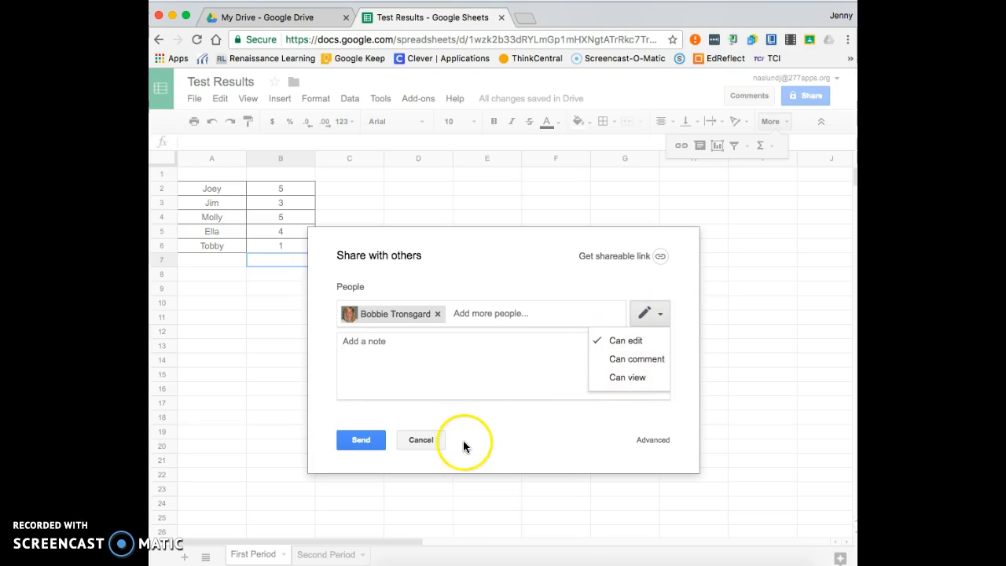
click(420, 441)
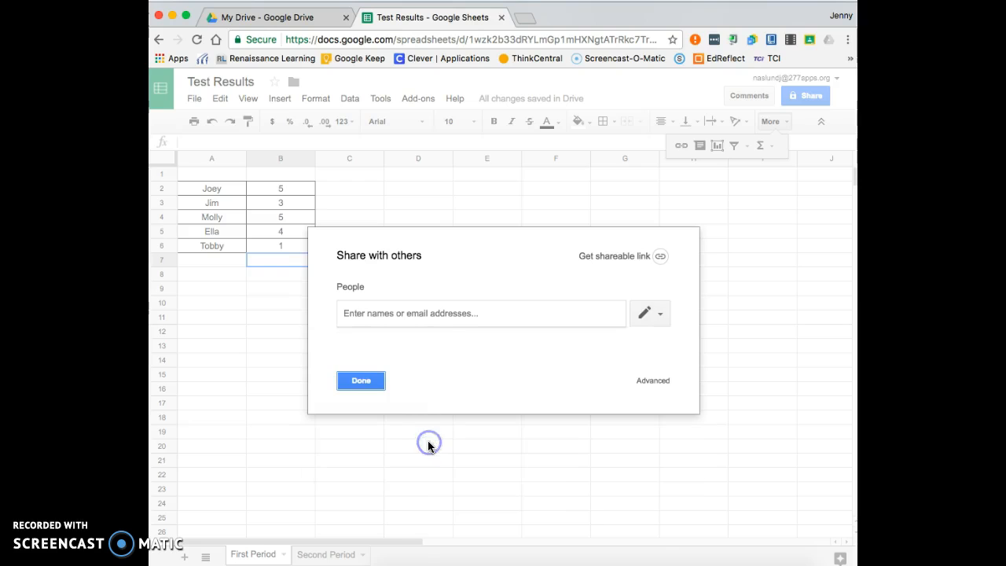
click(369, 383)
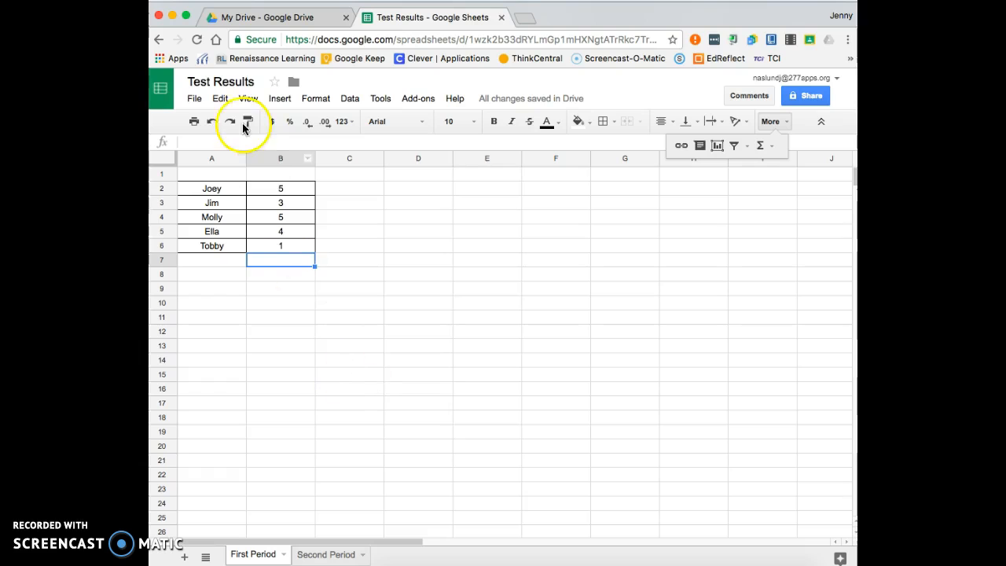
View the print settings for the current sheet and cancel without printing.
click(195, 98)
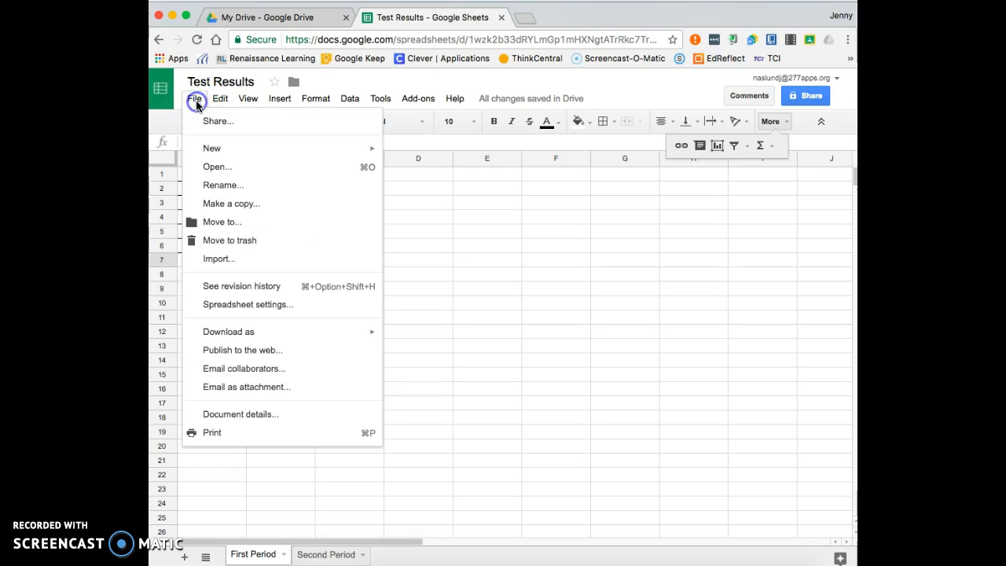
click(223, 438)
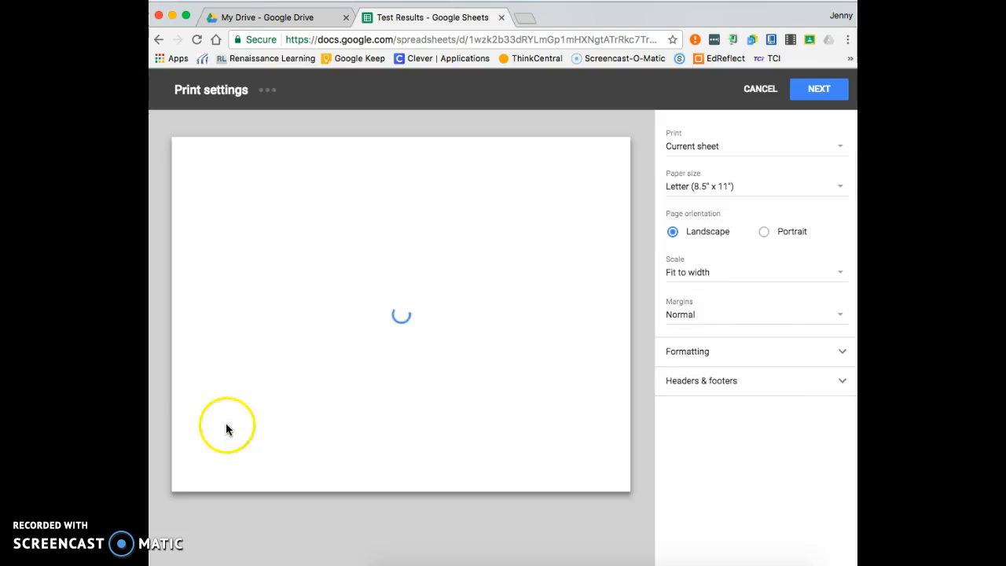
click(760, 88)
Examine the file formats available for downloading the spreadsheet without downloading it.
click(195, 98)
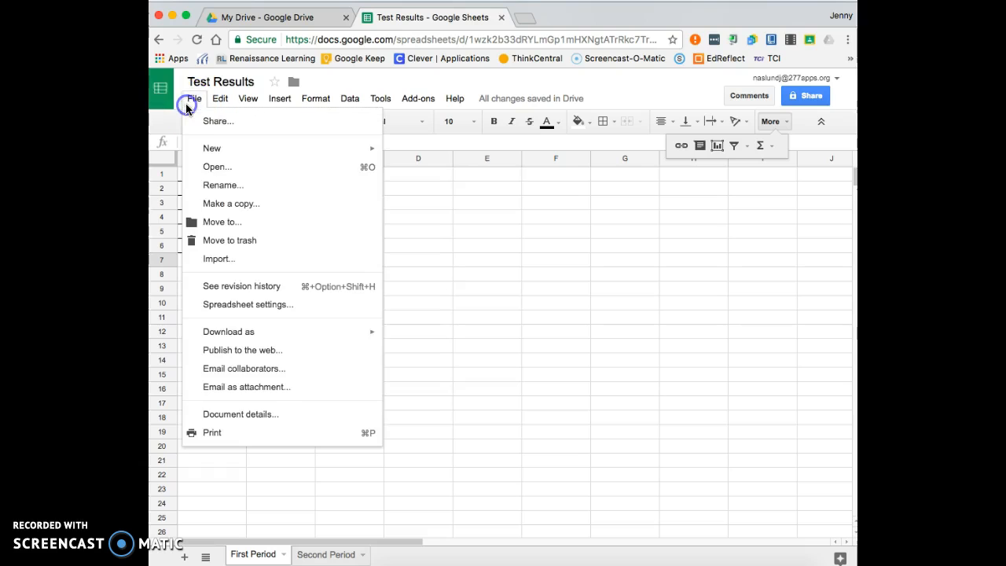
mouse_move(218, 331)
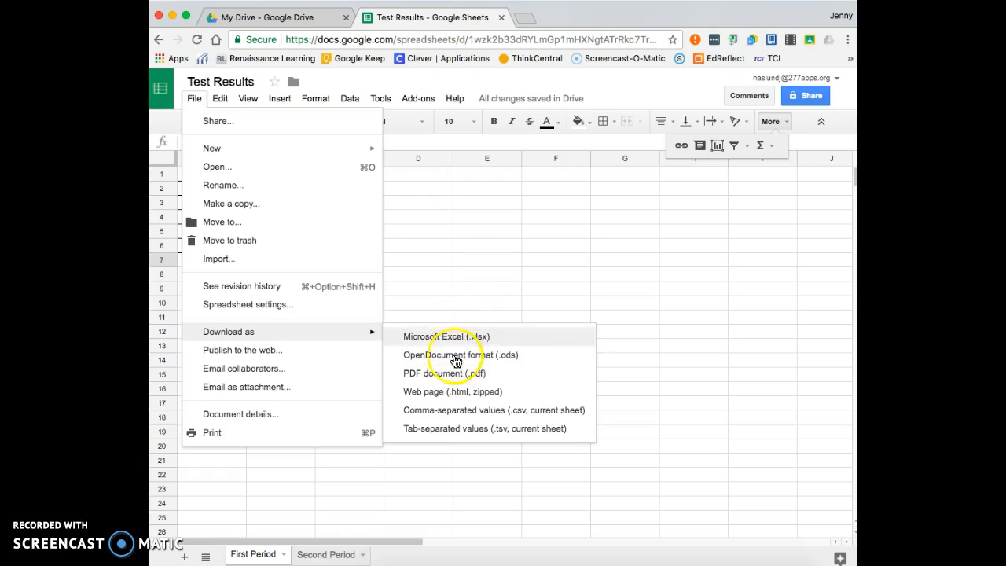
click(494, 259)
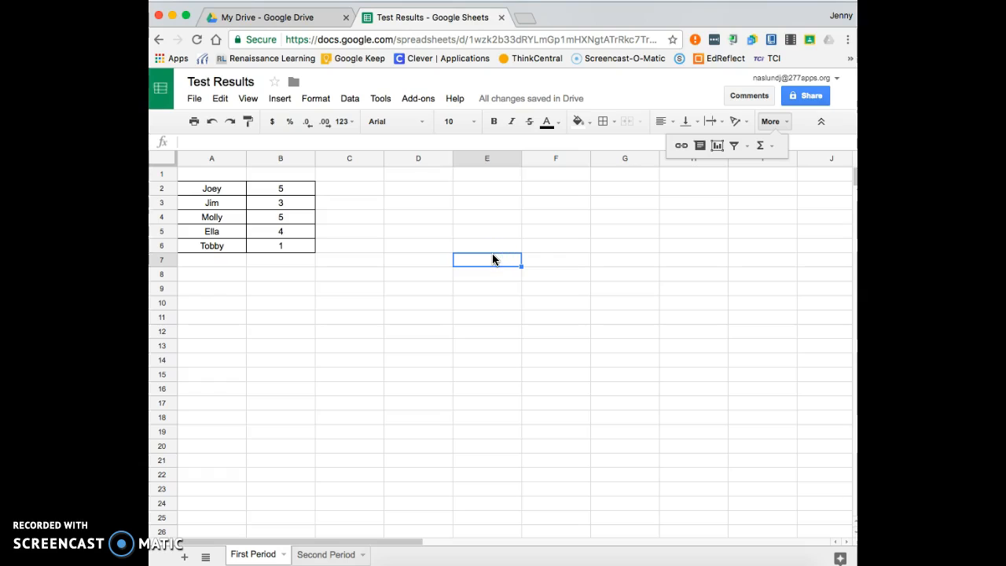